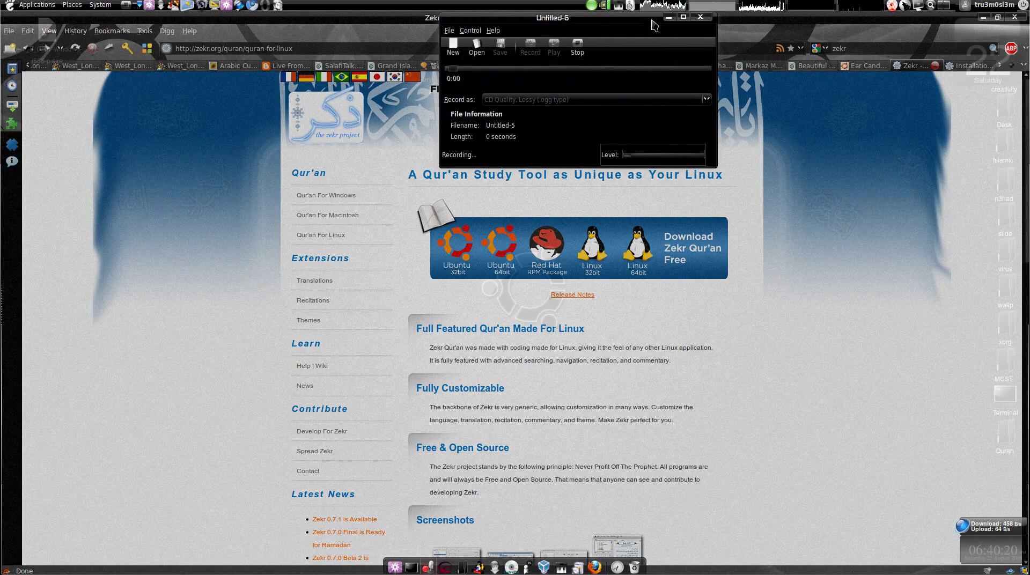
Minimize the sound recorder to bring the Zekr Qur'an for Linux page forward, then zoom in on its heading
click(669, 18)
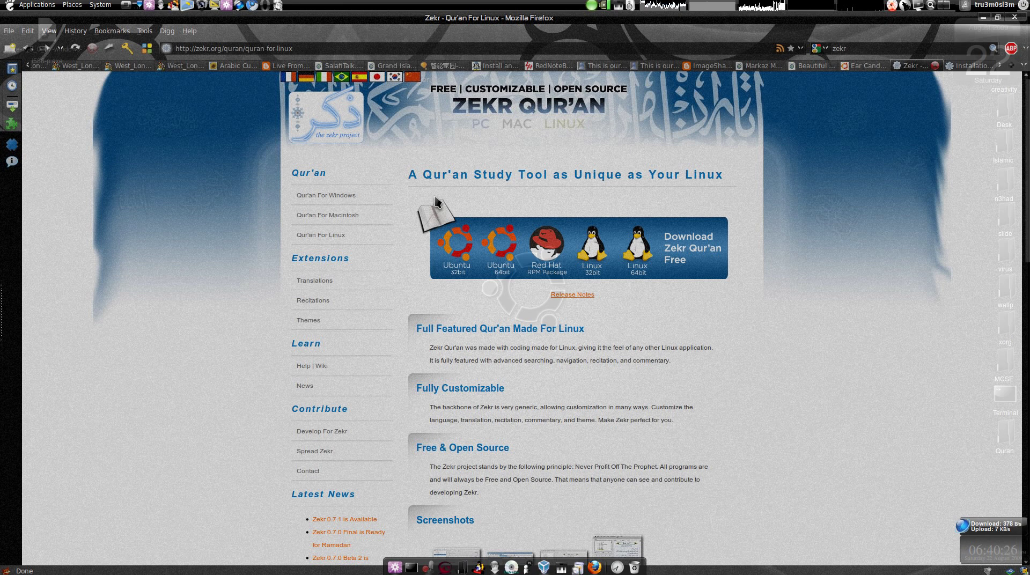
triple_click(470, 181)
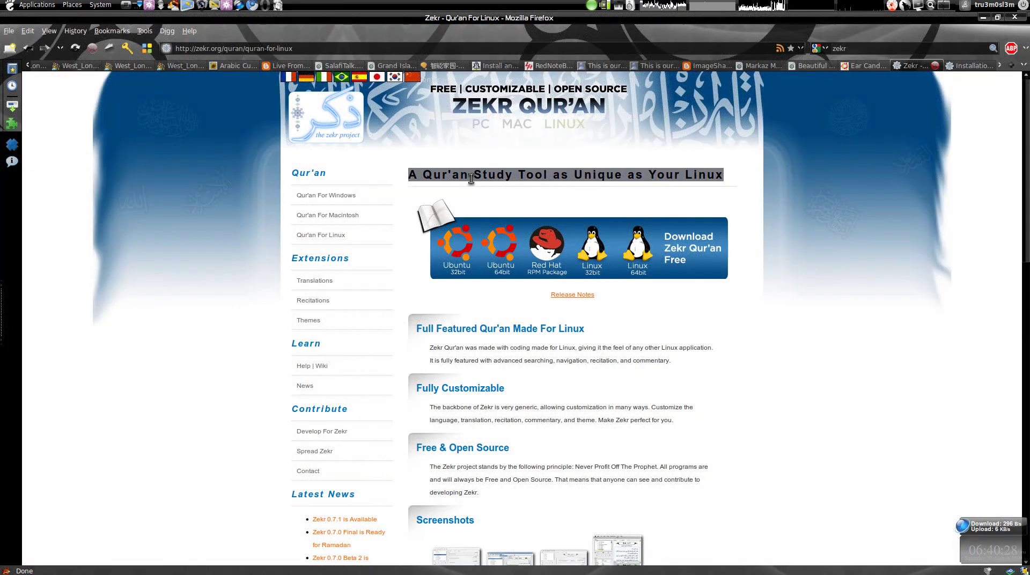
click(420, 175)
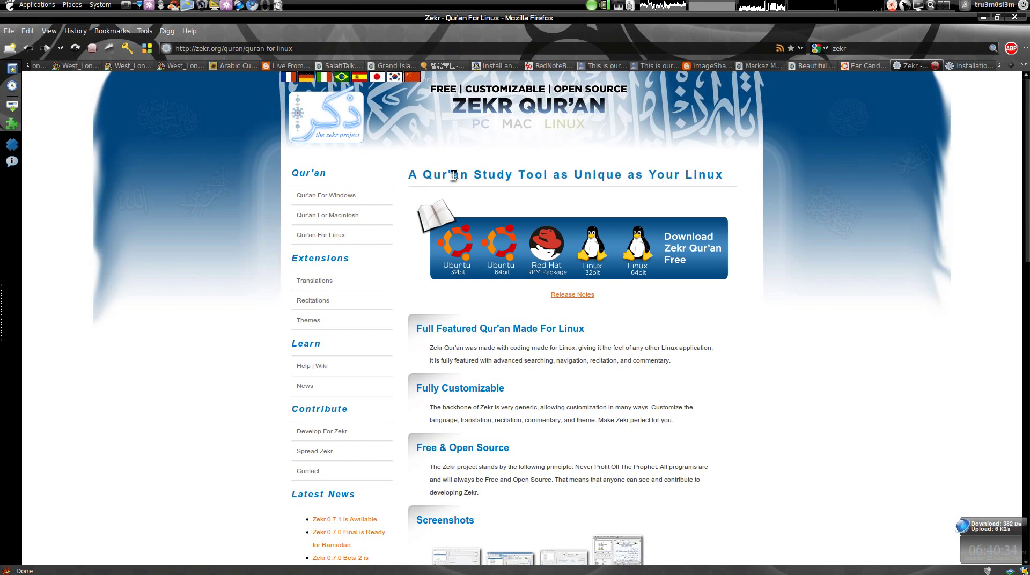
key(super+m)
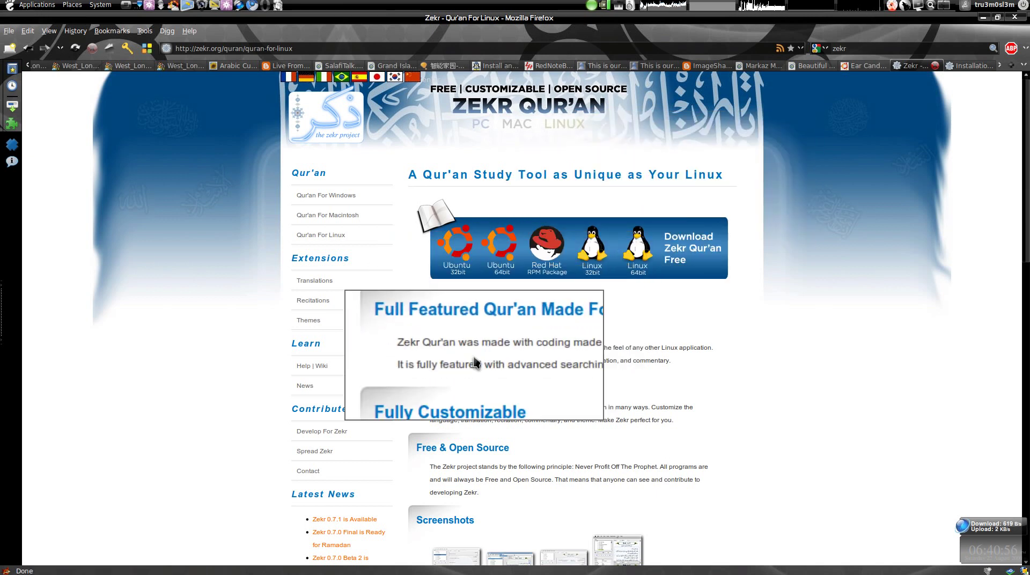
scroll(472, 343, down, 1)
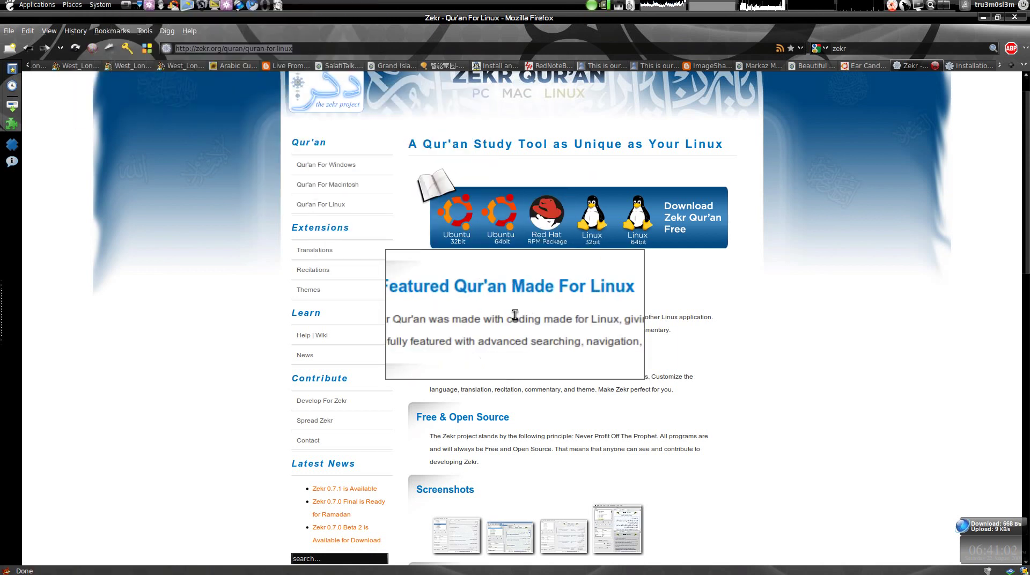
Scroll the Zekr Linux page down to its Extending, General Linux and Ubuntu installation sections
scroll(489, 411, down, 10)
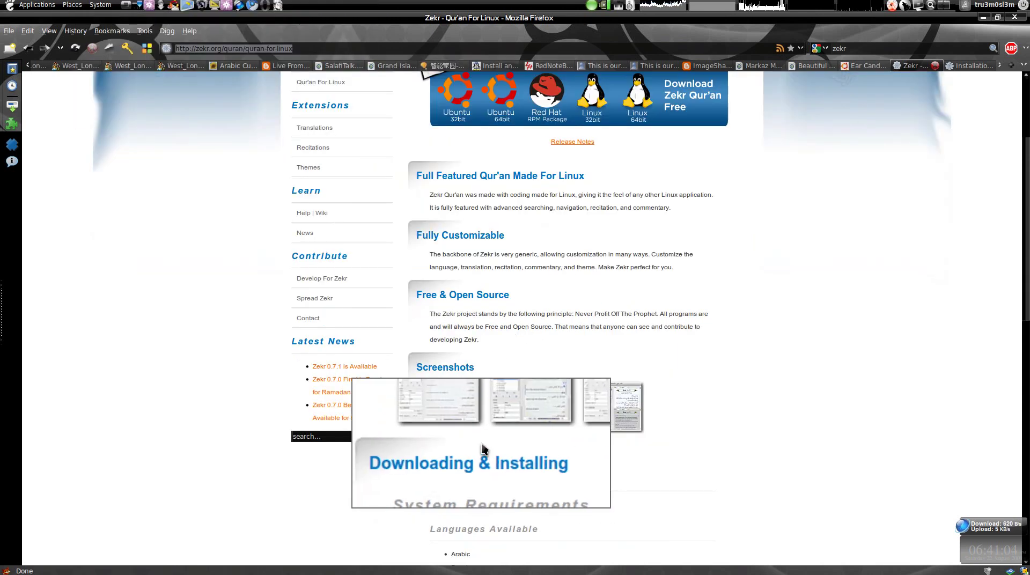
scroll(482, 424, down, 7)
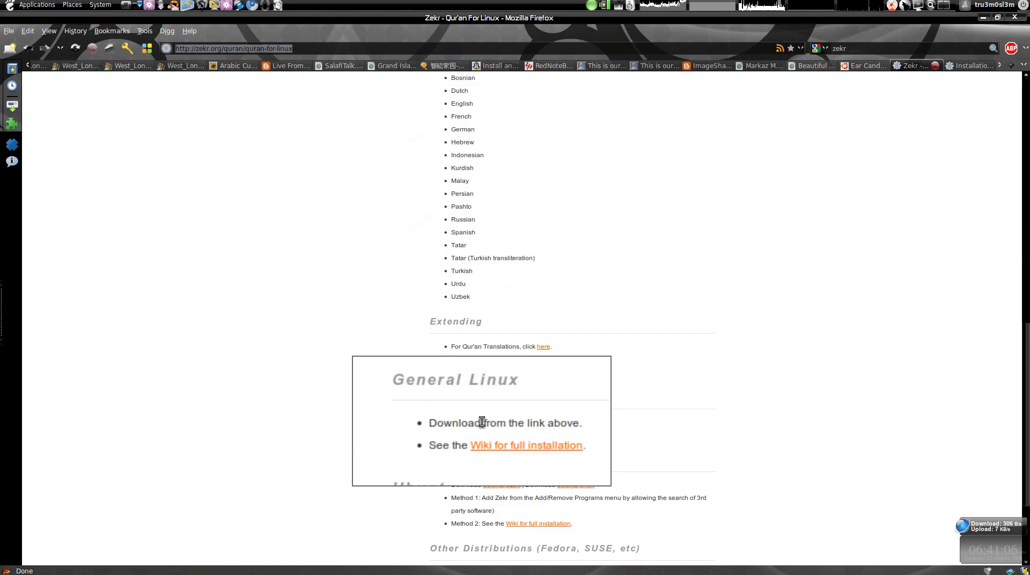
scroll(482, 422, up, 17)
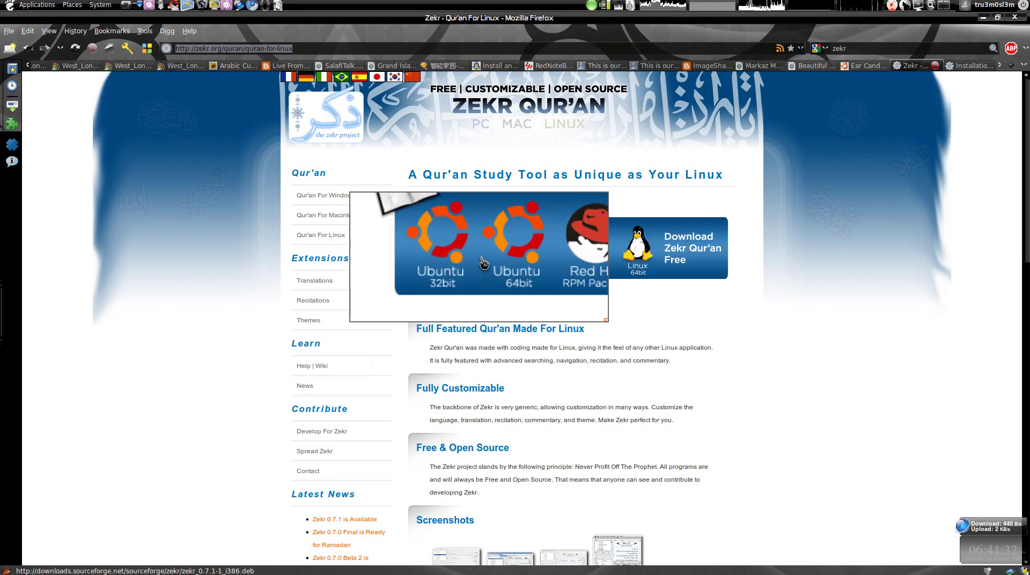
scroll(494, 361, down, 5)
scroll(494, 361, up, 3)
scroll(494, 361, up, 2)
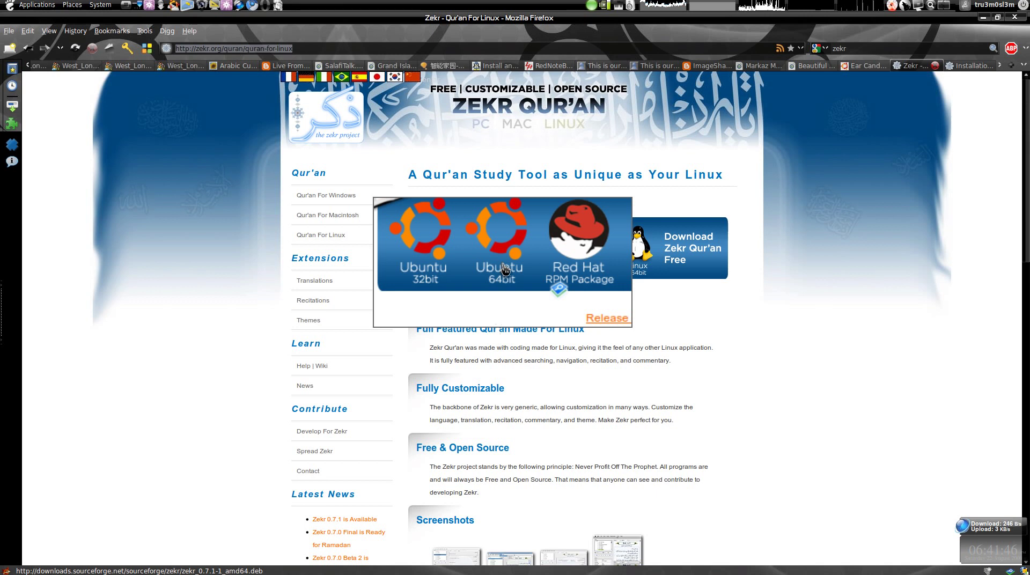
scroll(504, 393, down, 15)
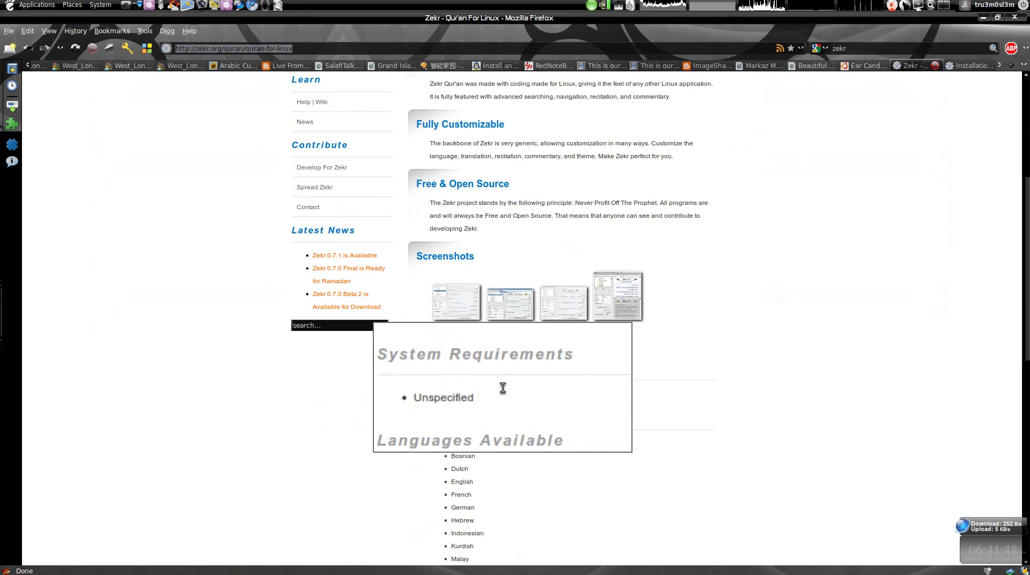
scroll(504, 393, down, 8)
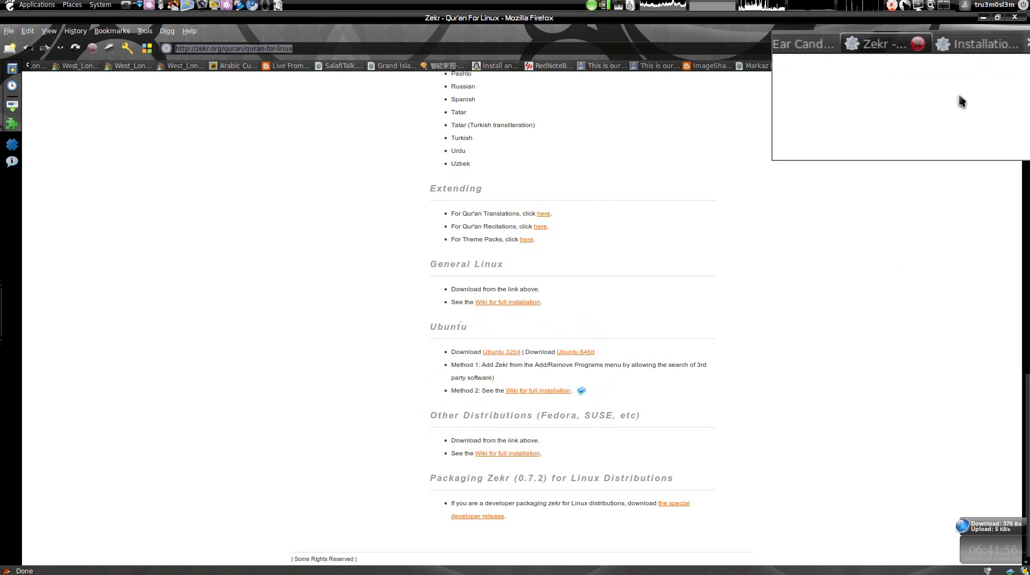
Switch to the Installation - ZekrWiki page and highlight the java -version check and its output line
click(963, 67)
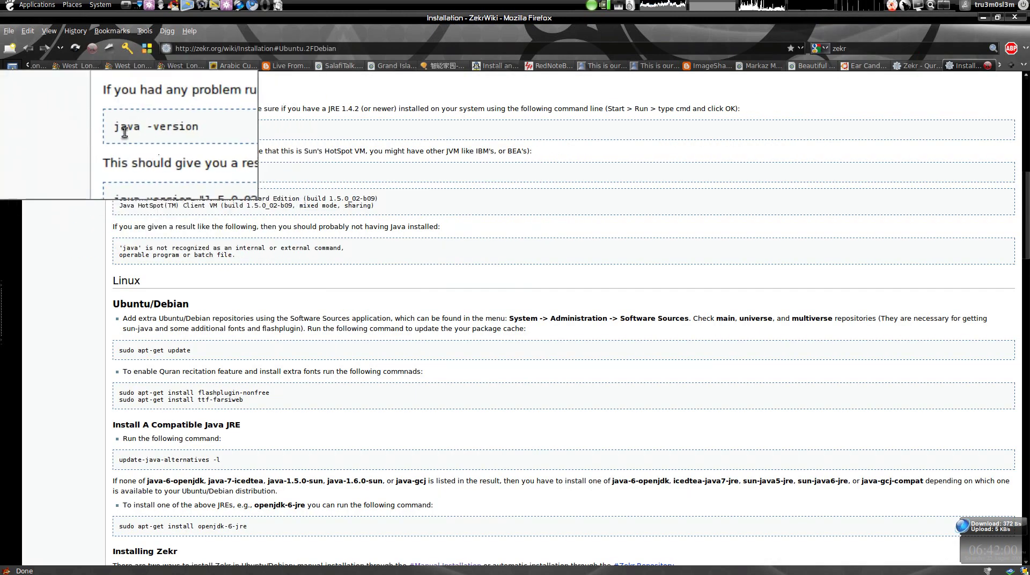
double_click(152, 130)
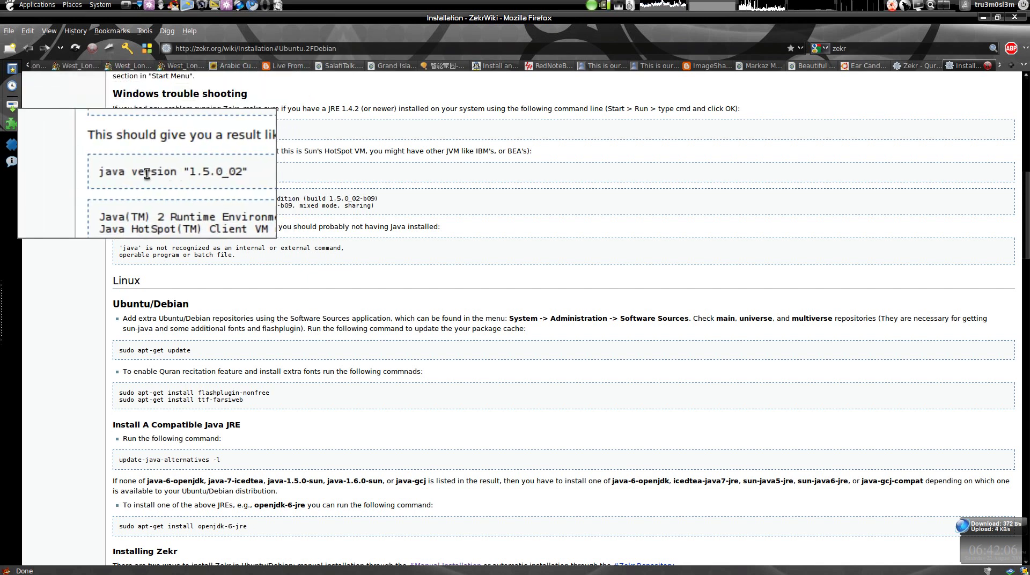
triple_click(147, 173)
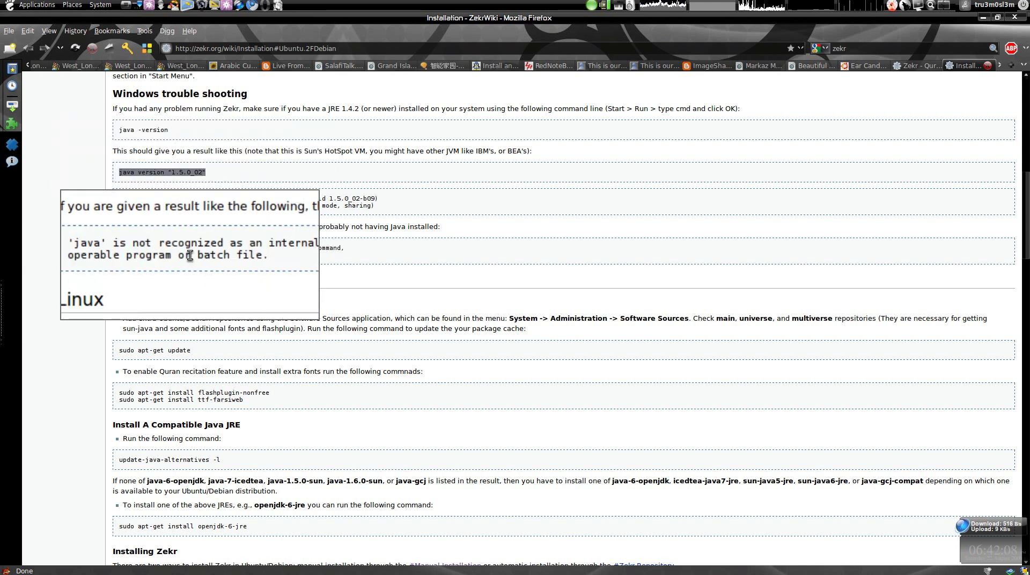
scroll(165, 348, down, 2)
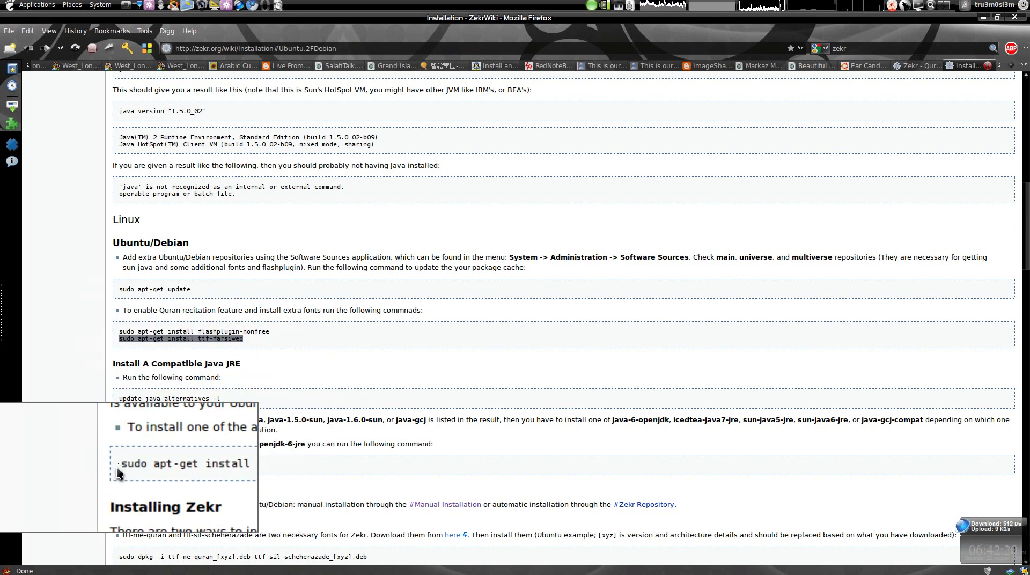
Highlight the openjdk-6-jre install command, then launch Zekr from the GNOME Do launcher
drag(120, 467, 216, 466)
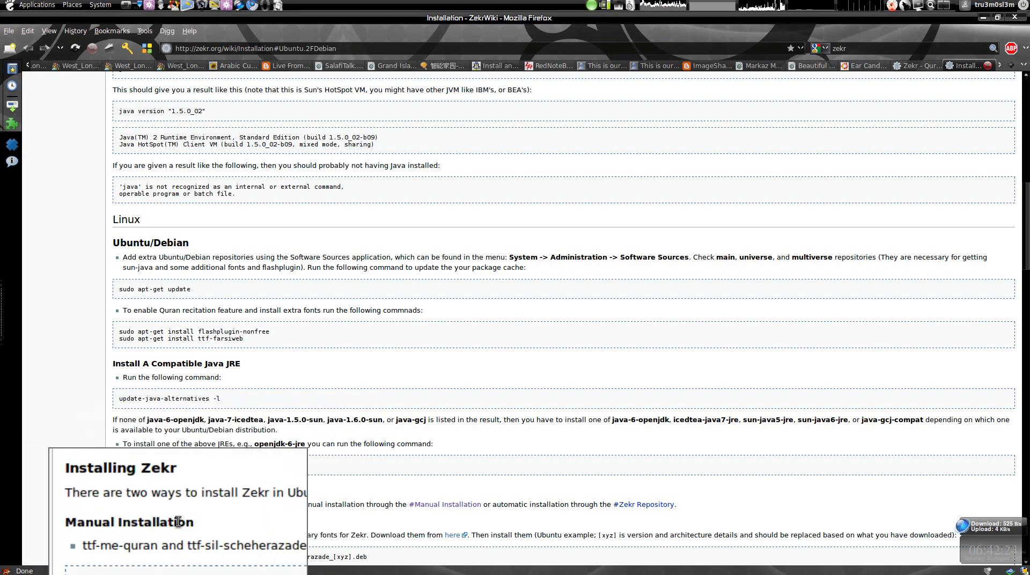
scroll(194, 491, down, 2)
scroll(195, 494, down, 5)
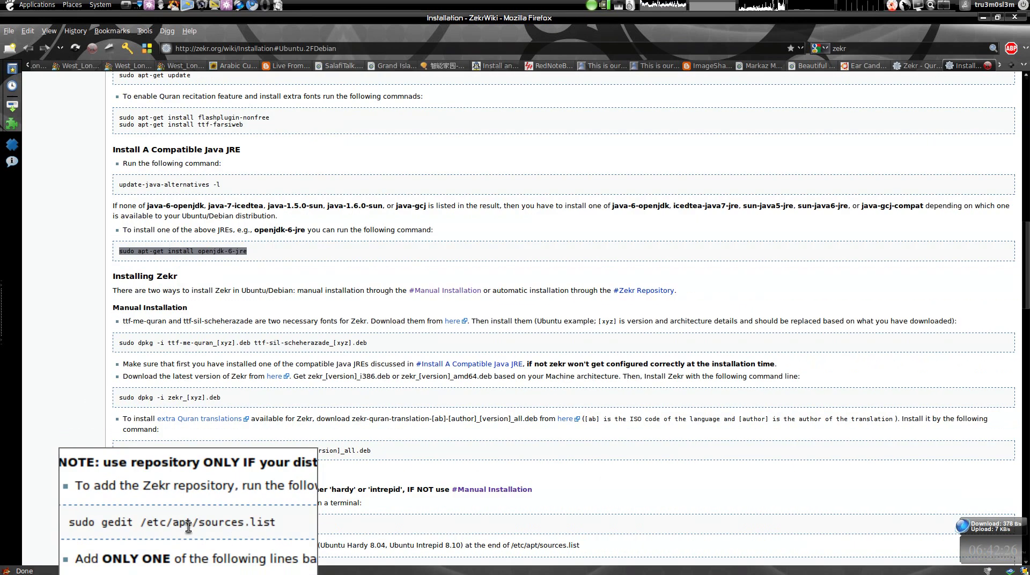
scroll(188, 527, up, 9)
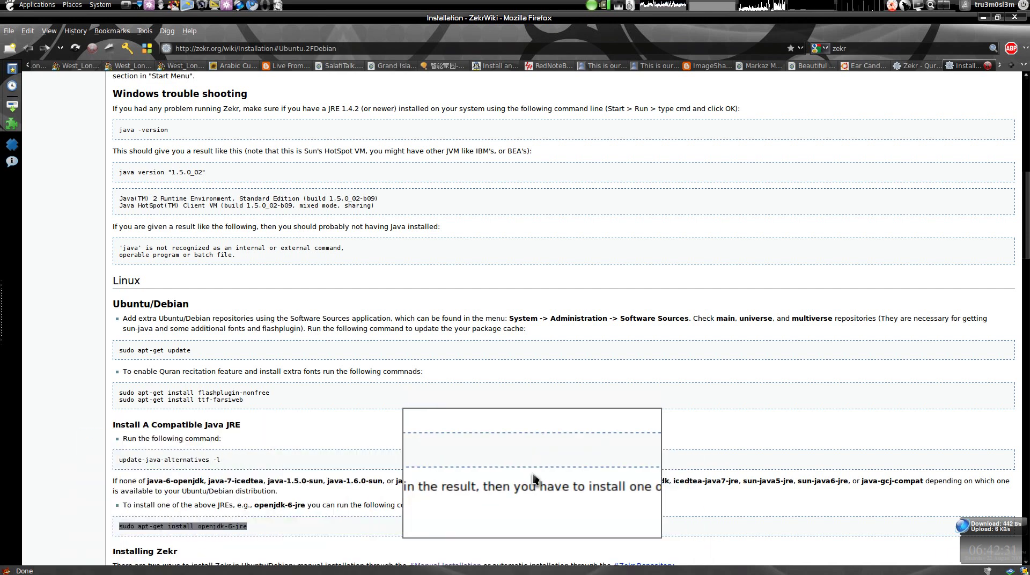
key(super+space)
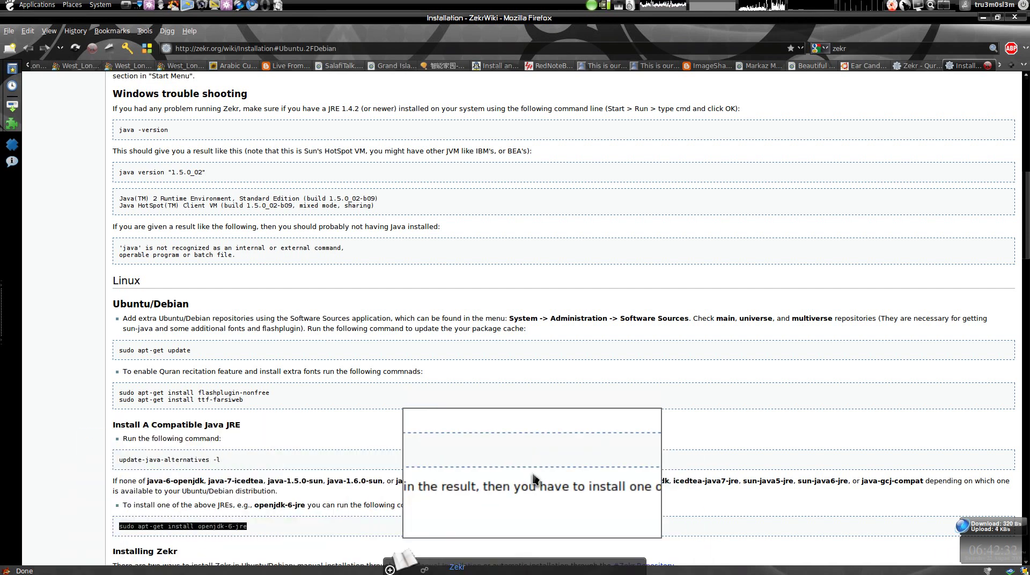
key(Return)
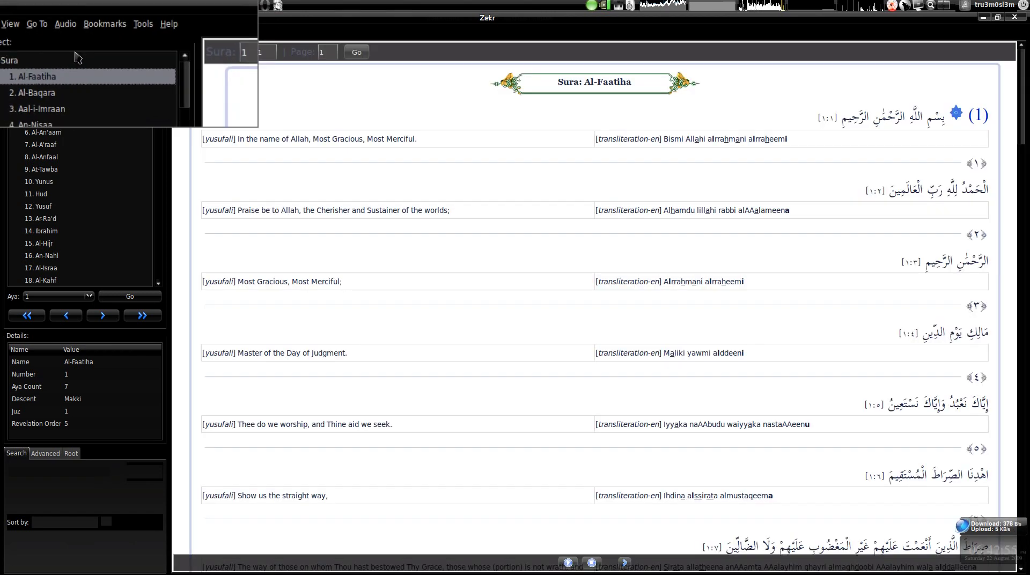
Select Al-Faatiha's first Yusuf Ali translation line and set the CPU frequency to Performance
scroll(682, 143, up, 3)
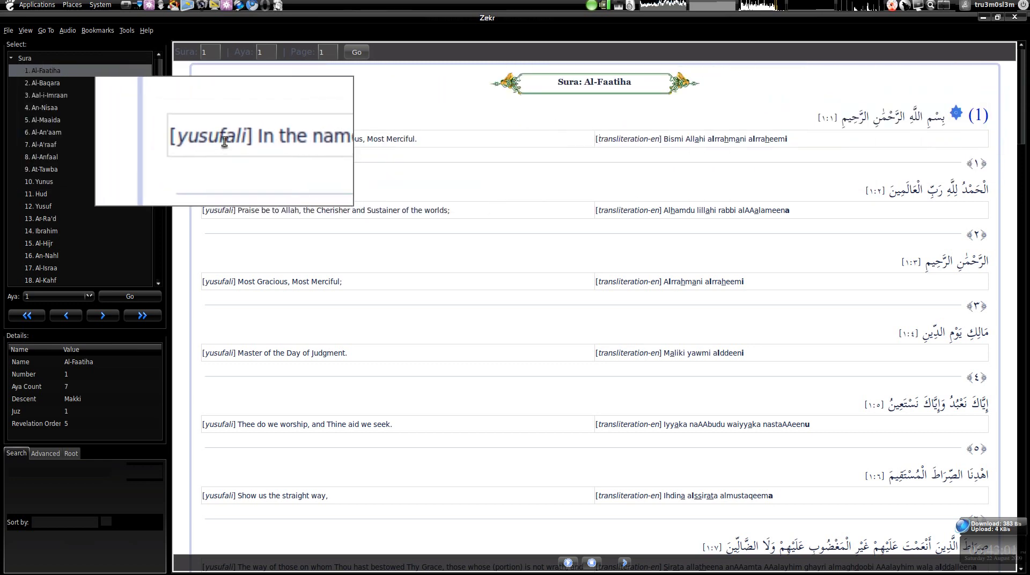
click(253, 139)
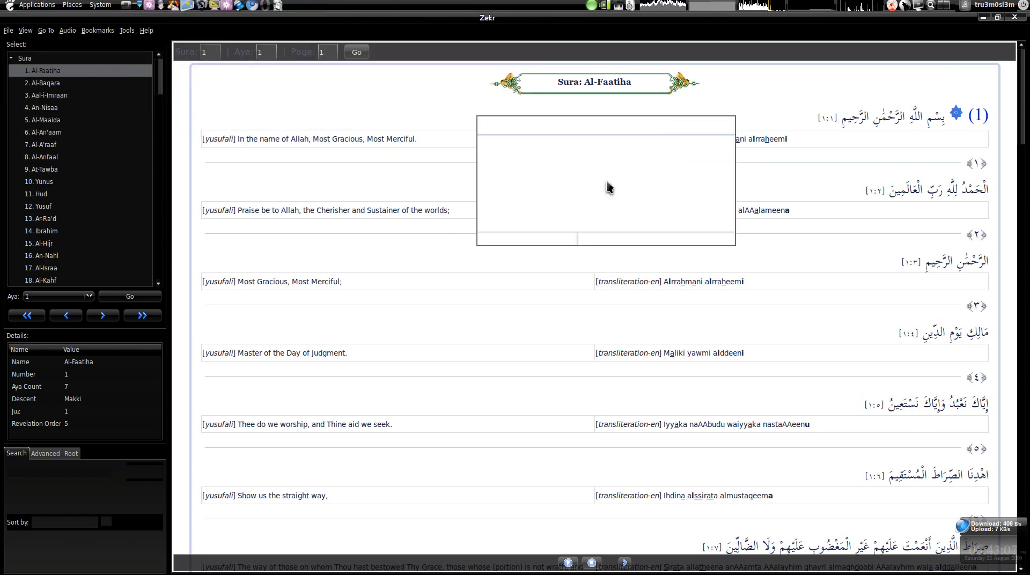
click(604, 5)
click(614, 98)
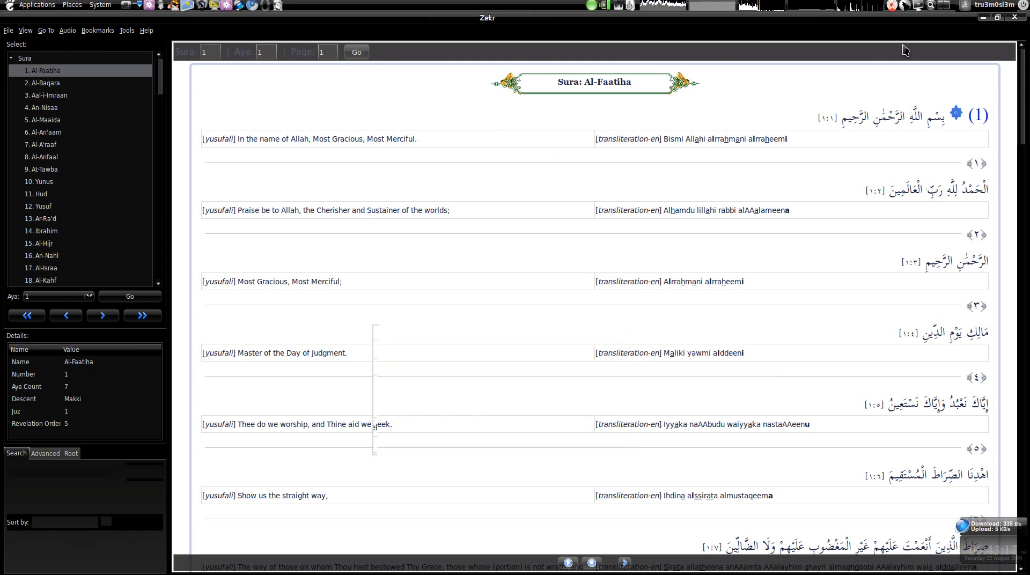
Close Zekr and switch to the Windows XP guest in VirtualBox, clearing windows off its desktop
click(1014, 18)
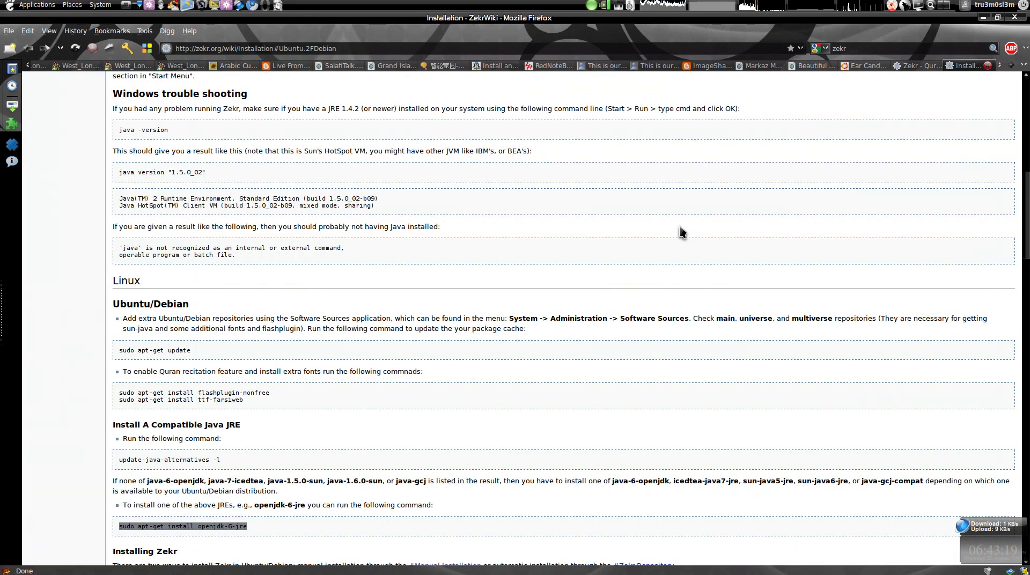
mouse_move(478, 572)
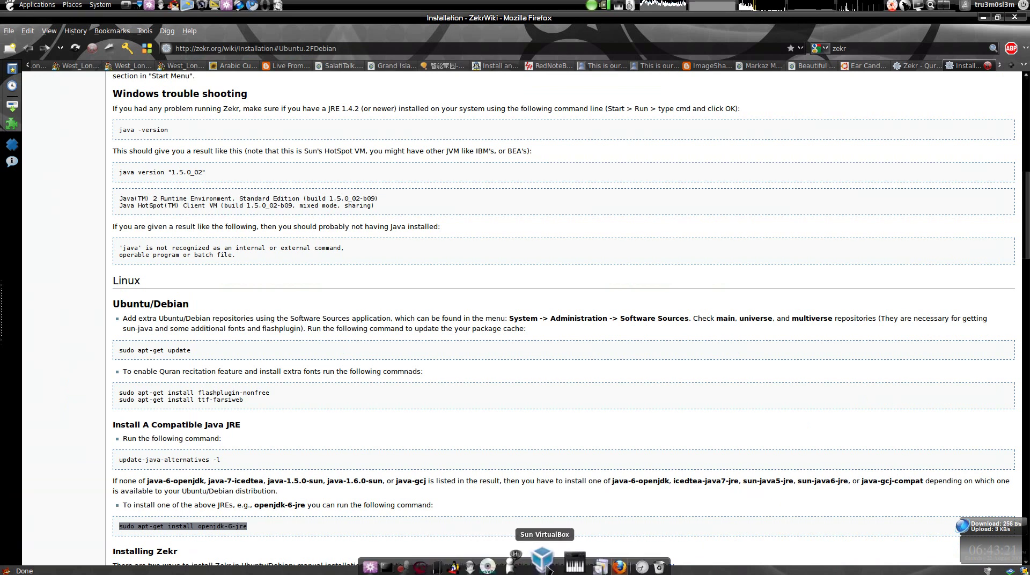
click(547, 568)
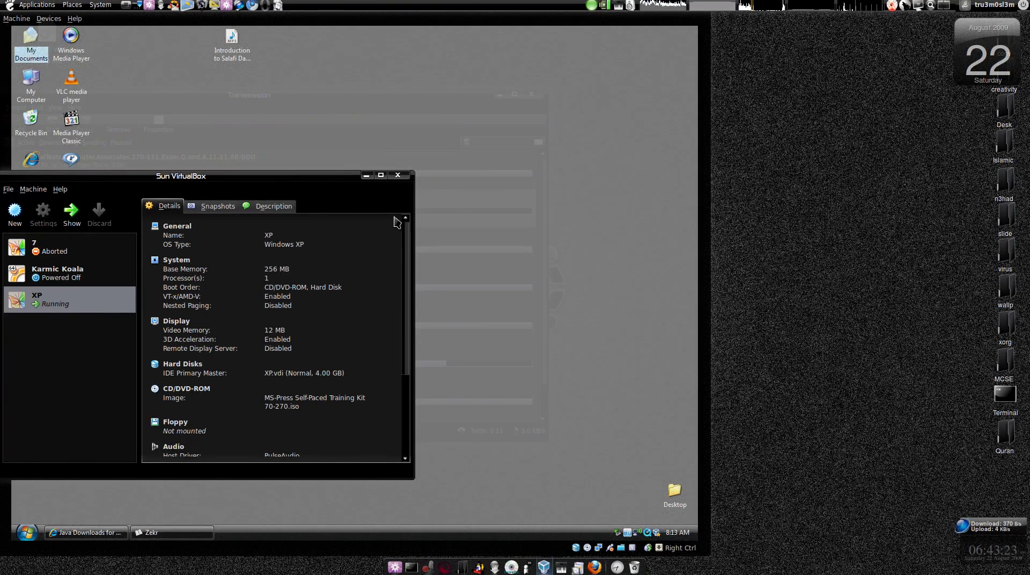
click(366, 175)
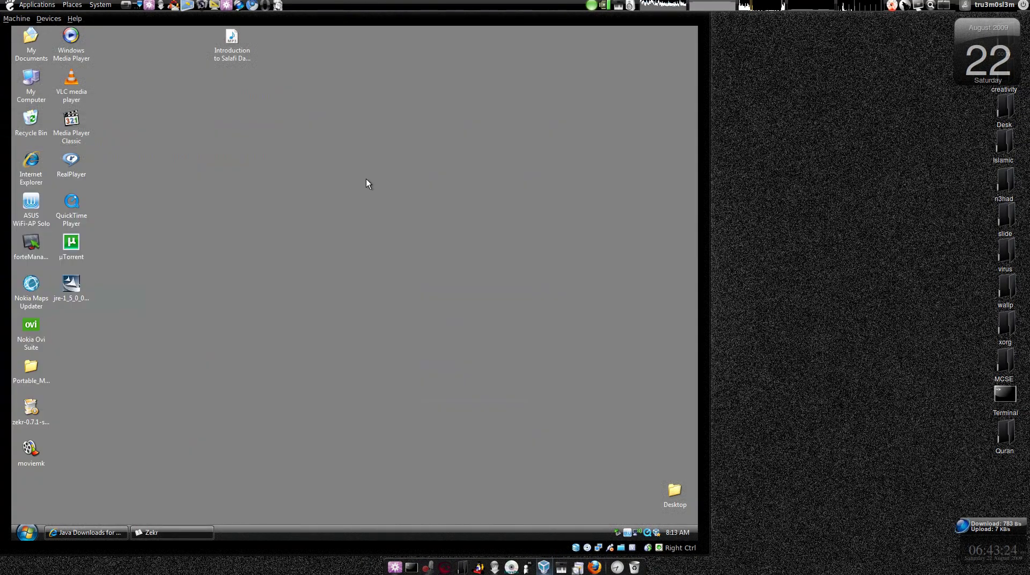
click(86, 532)
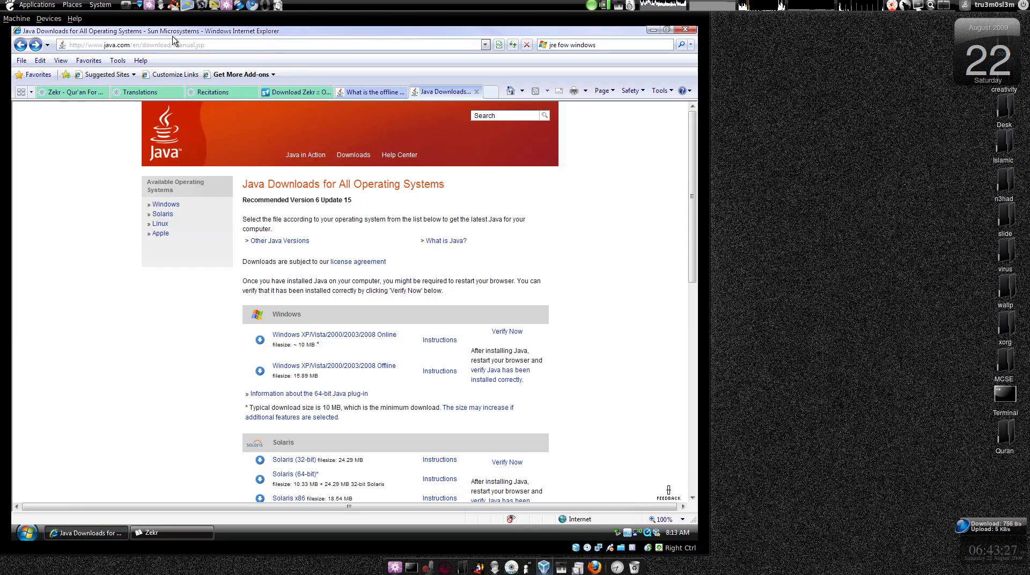
click(651, 30)
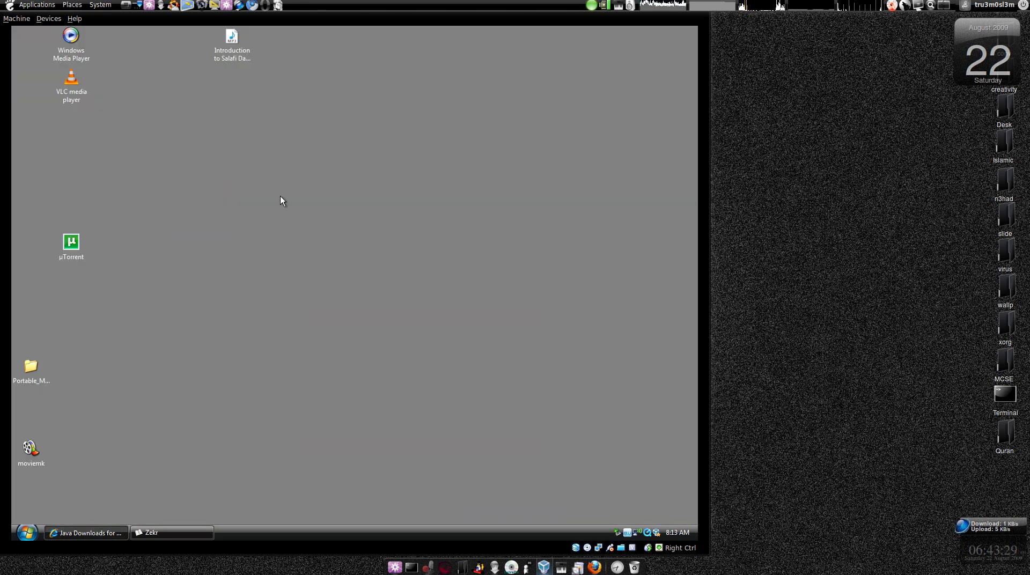
Run the jre-1_5_0_07 installer, dismiss its already-installed warning, and finish the wizard
click(71, 296)
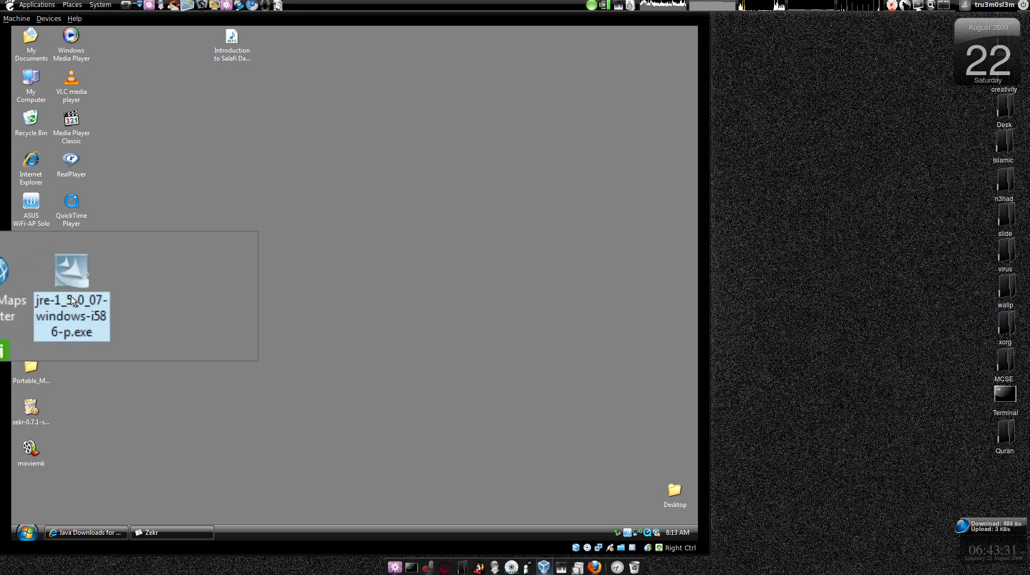
right_click(70, 300)
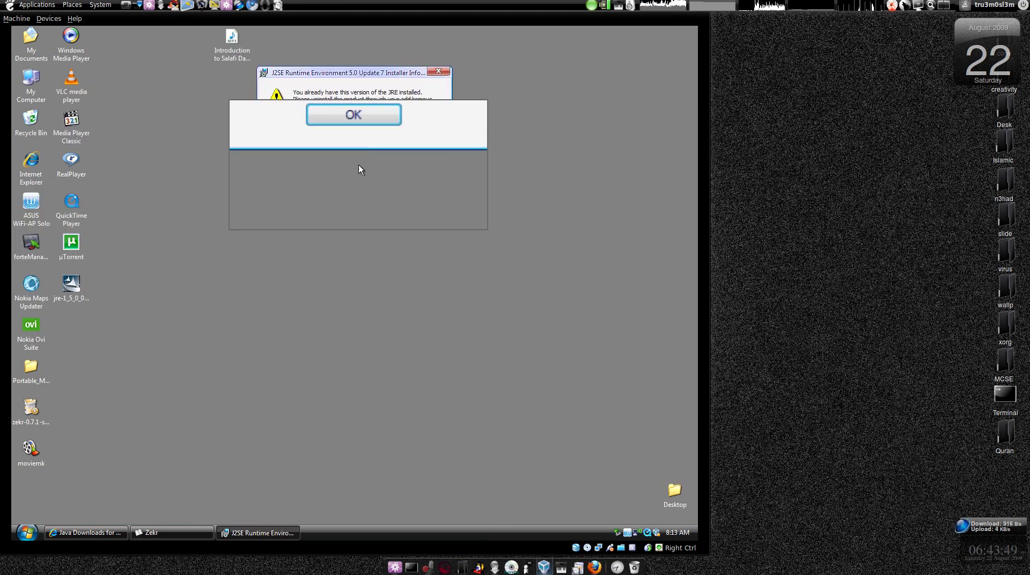
click(354, 134)
click(72, 295)
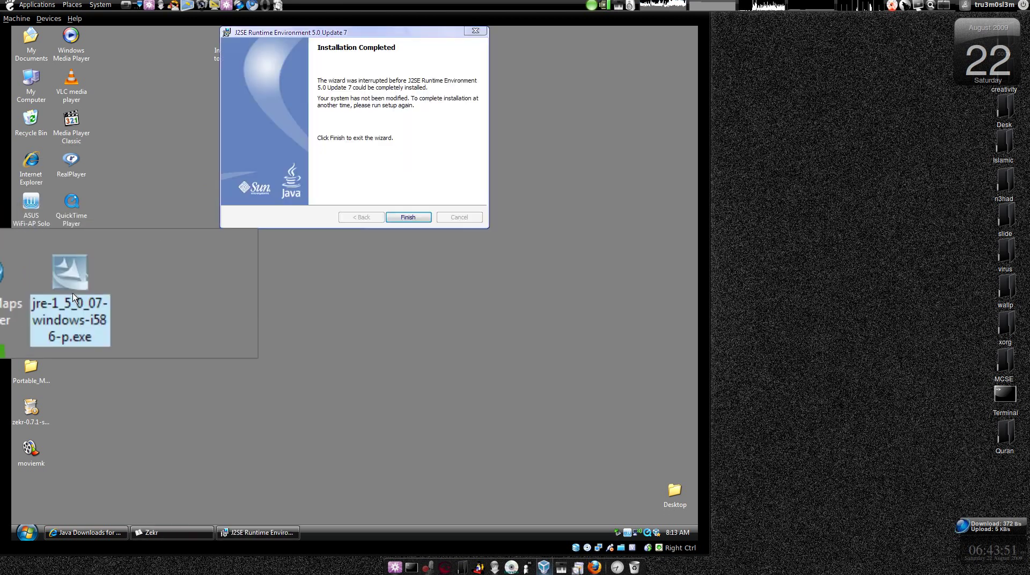
click(407, 216)
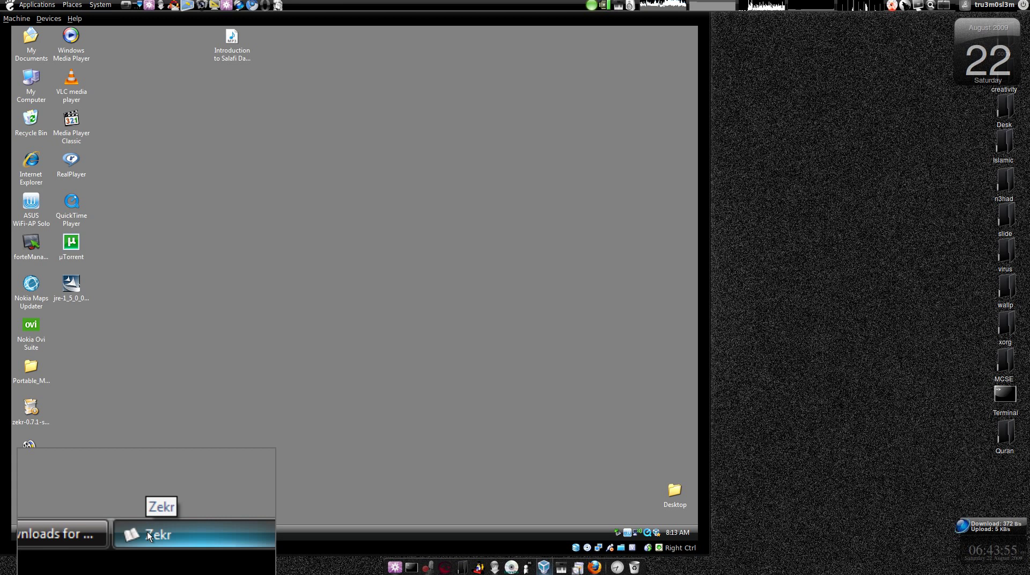
Restore Internet Explorer and move from the Java offline-install tab to the Zekr Qur'an For Windows tab
click(88, 532)
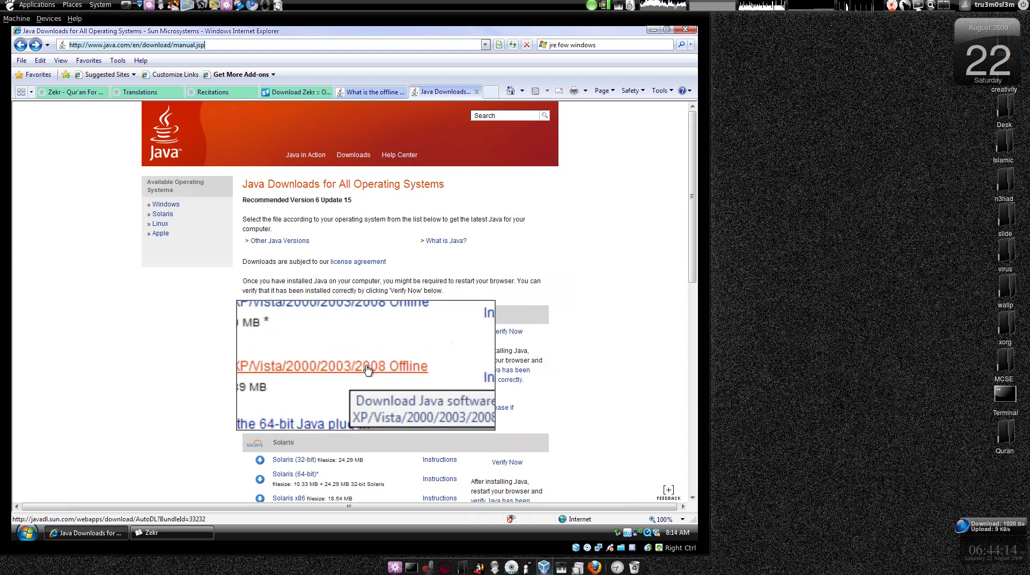
click(361, 94)
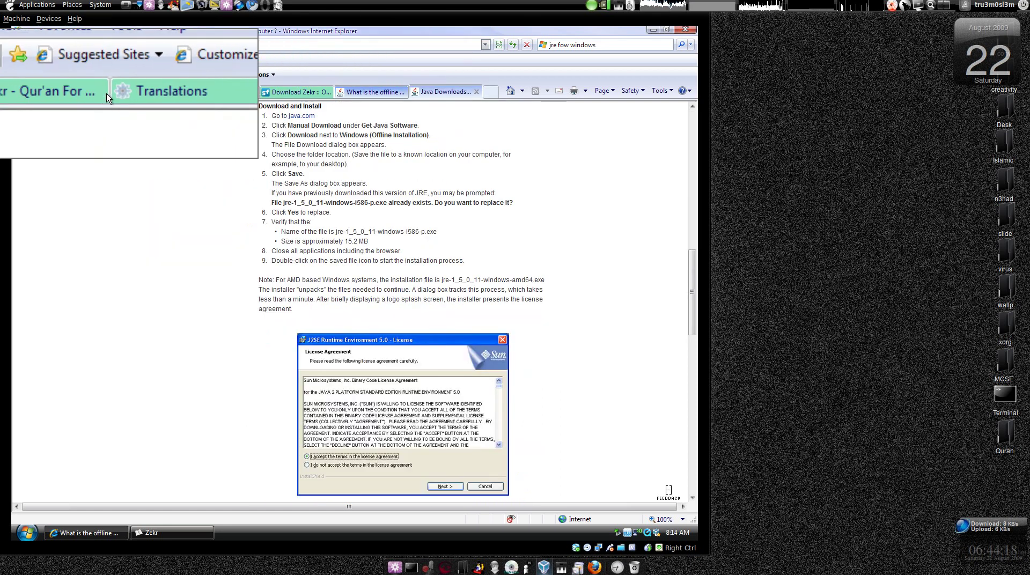
click(53, 91)
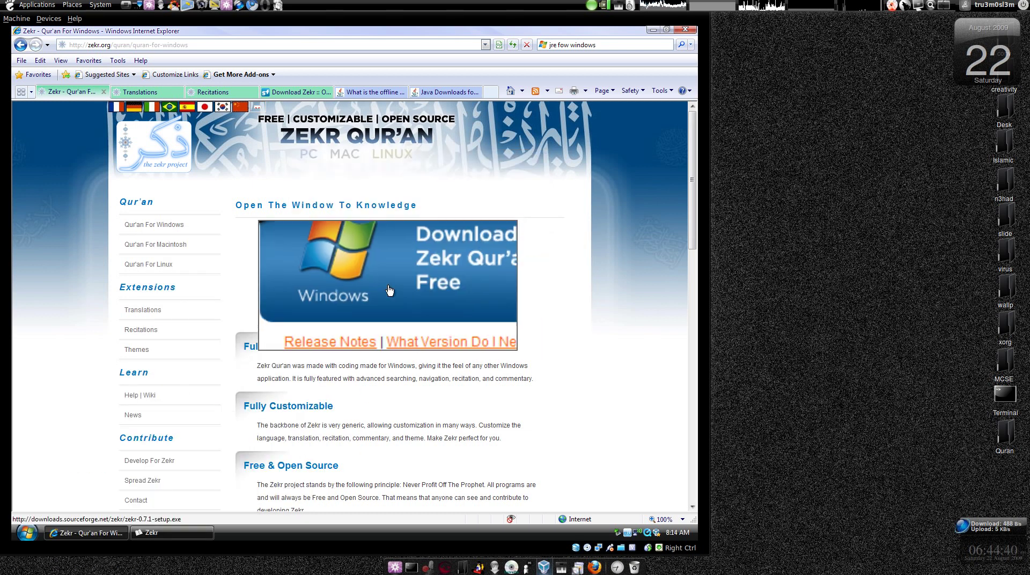
Open the Zekr Recitations page from the download page's link options
click(98, 535)
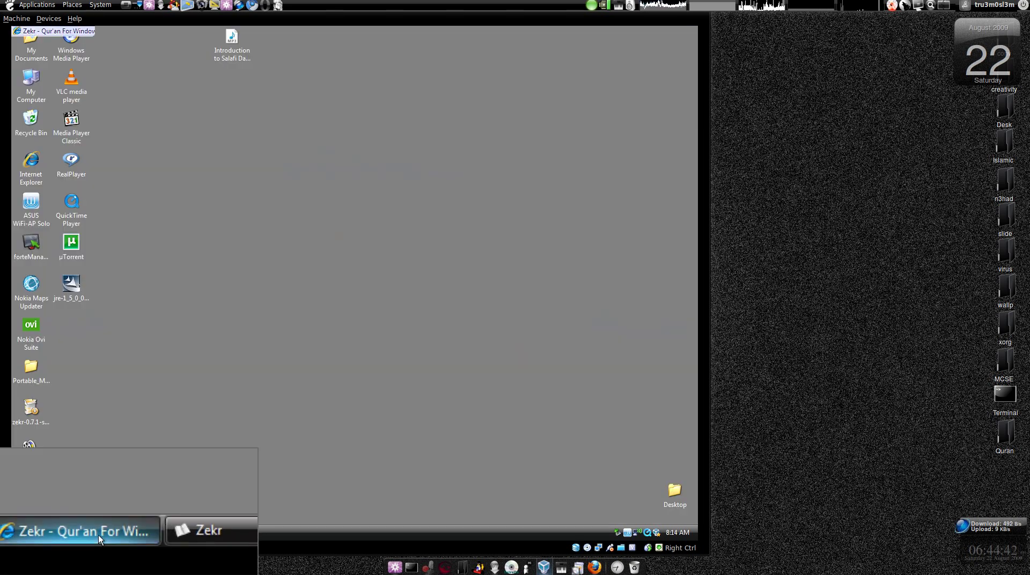
click(98, 535)
right_click(409, 299)
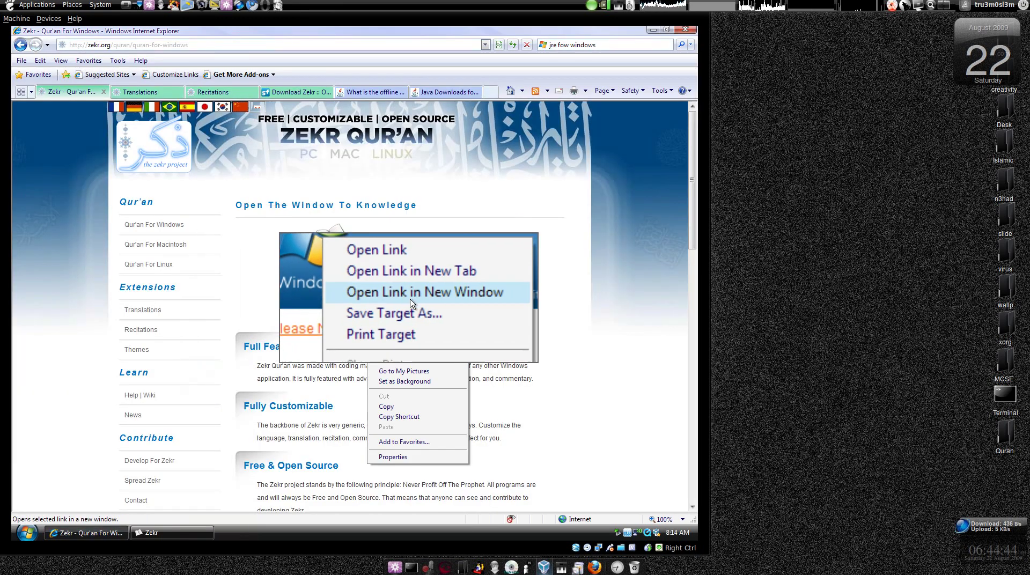
click(172, 329)
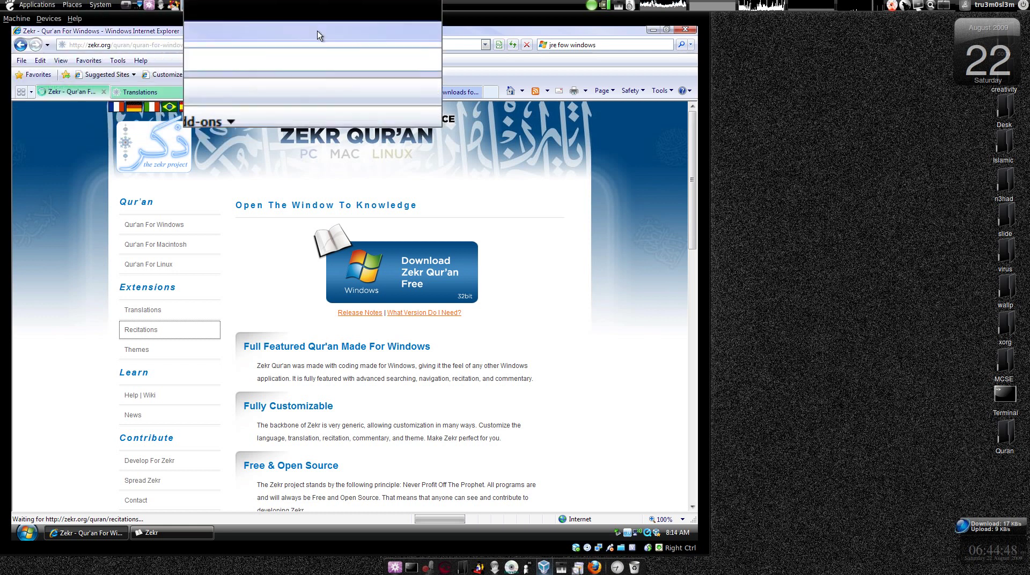
Minimize Internet Explorer and check the zekr-0.7.1-setup.exe installer's options on the desktop
click(87, 532)
click(85, 532)
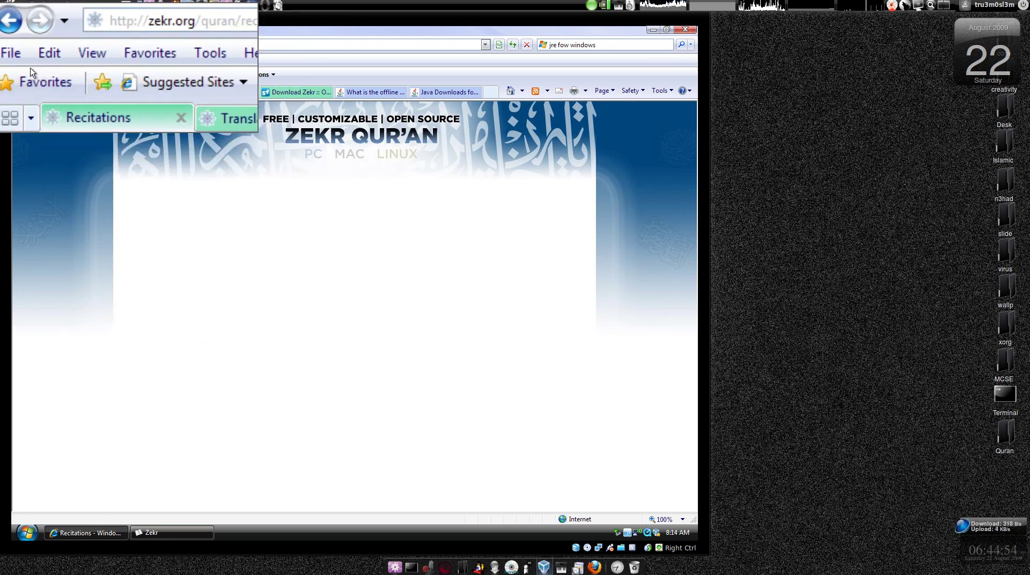
click(86, 532)
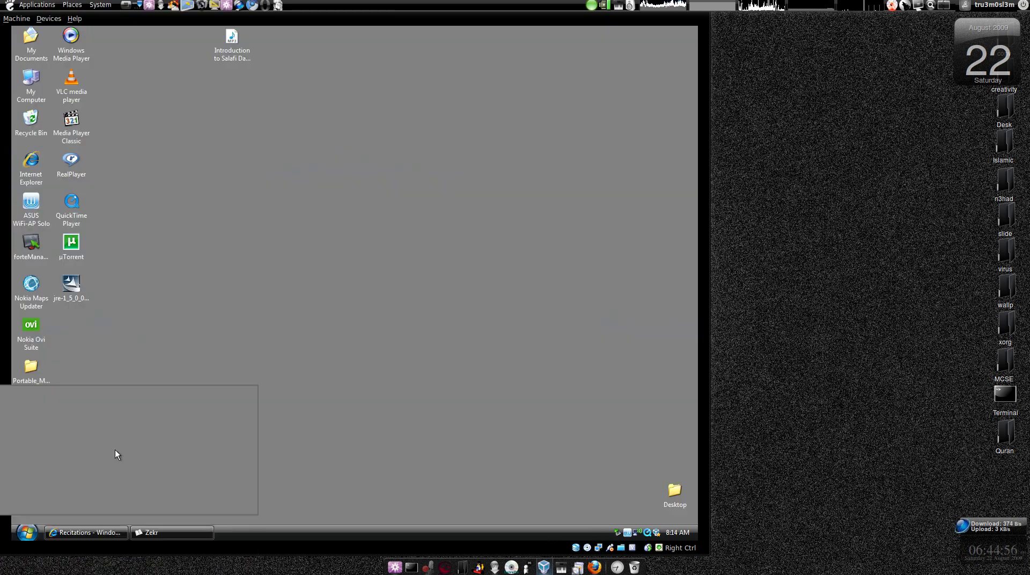
click(31, 406)
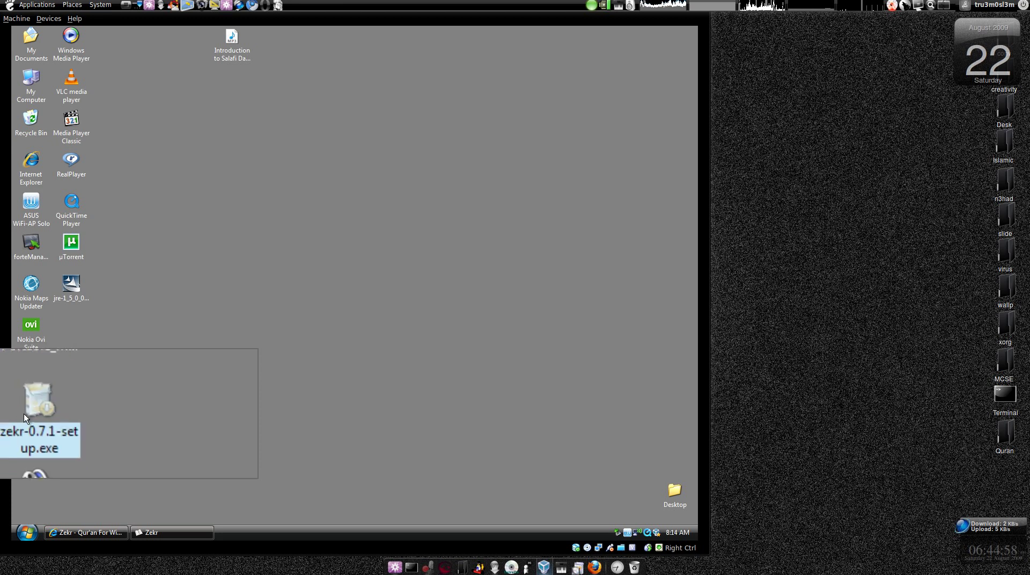
right_click(25, 427)
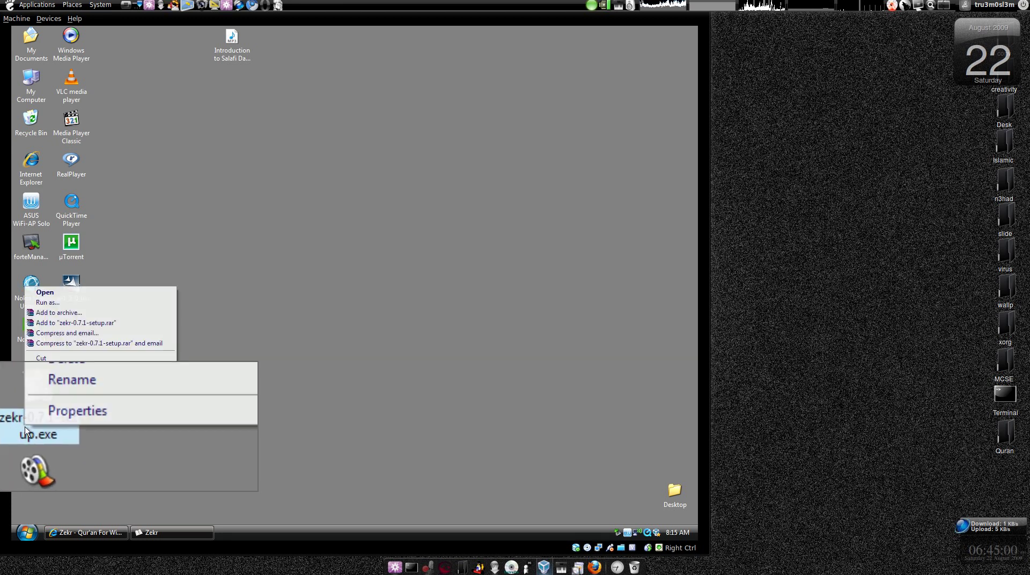
click(130, 244)
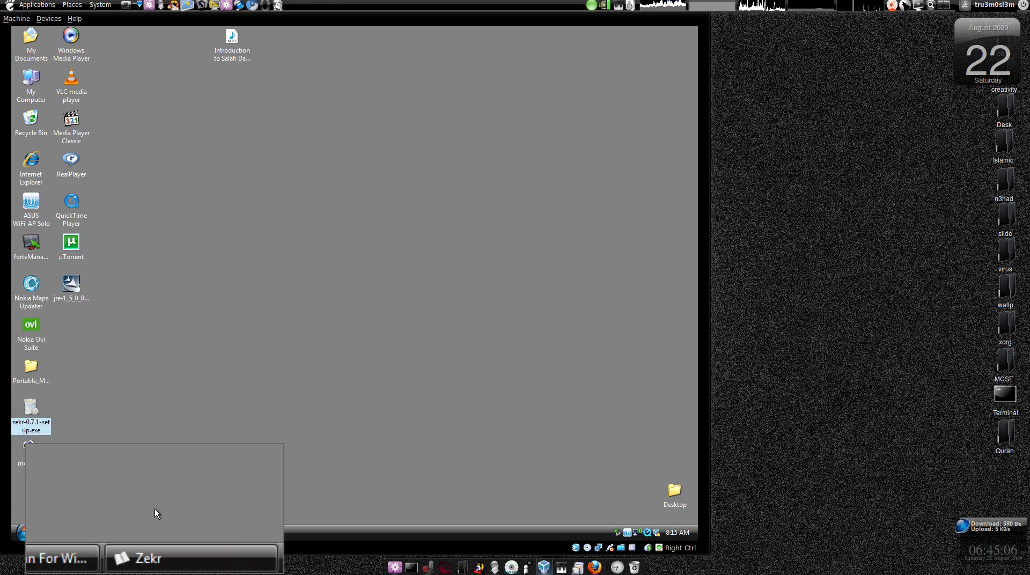
Bring Zekr forward and select Al-Faatiha's Bismillah words and aya 1 translation line
click(156, 530)
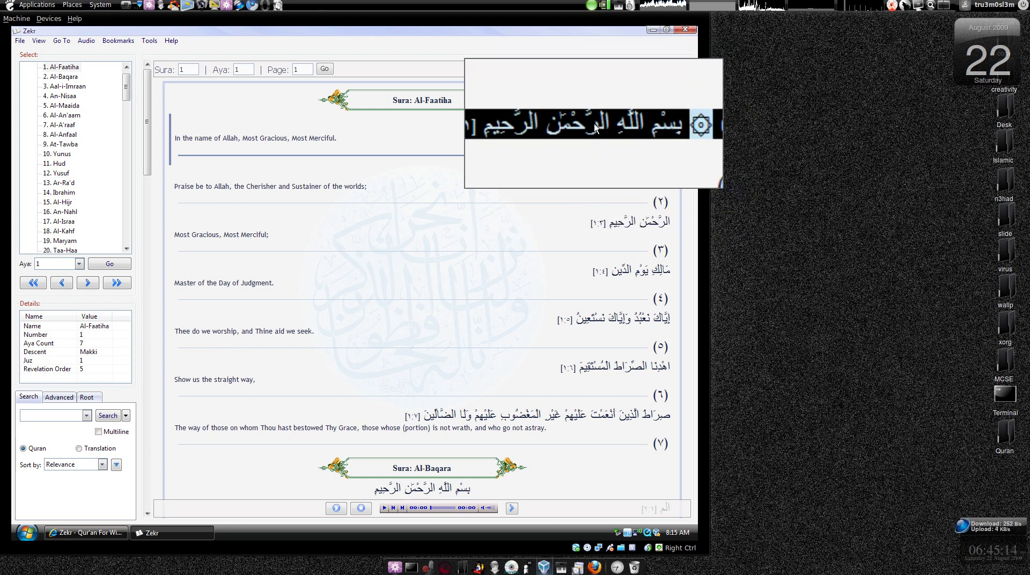
double_click(595, 128)
triple_click(600, 133)
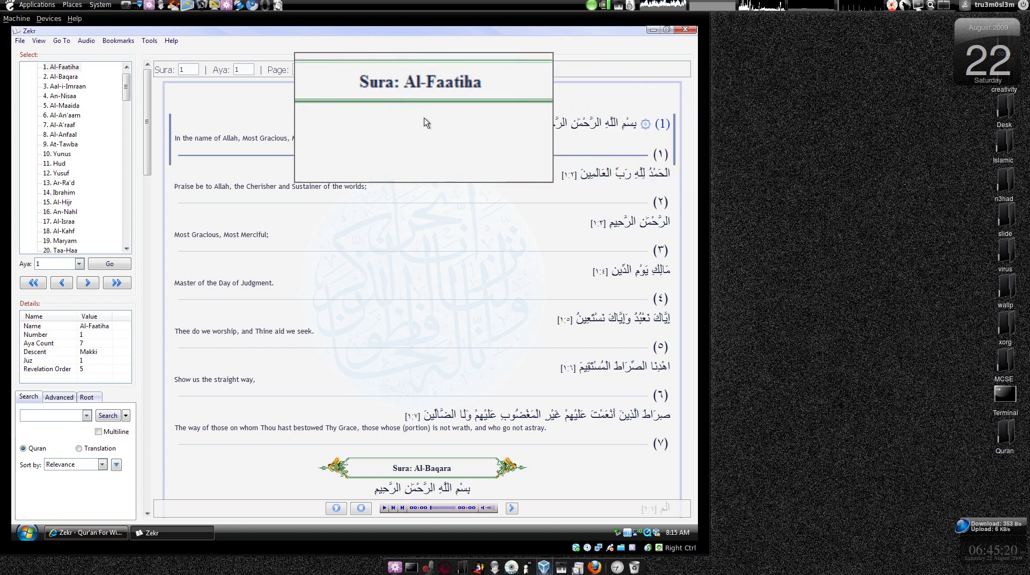
click(218, 142)
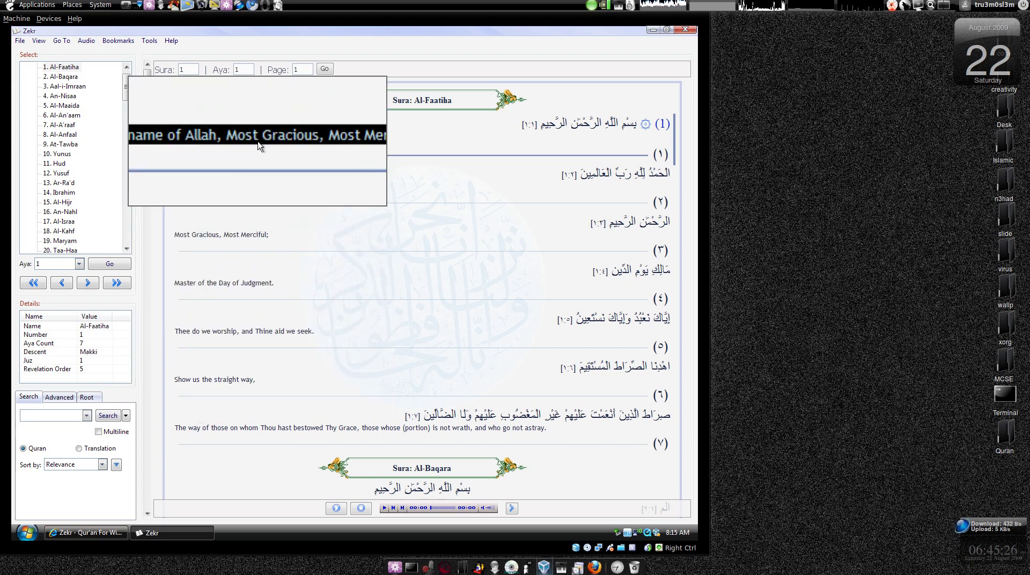
triple_click(257, 141)
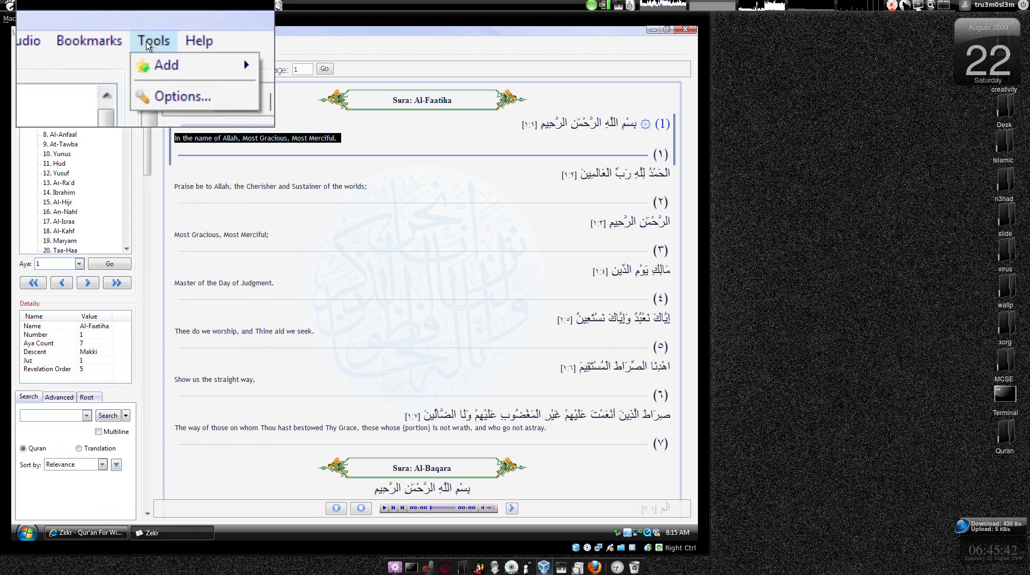
Check Zekr's Tools > Add options, then view the Audio > Recitation reciter list with Minshawi current
mouse_move(161, 49)
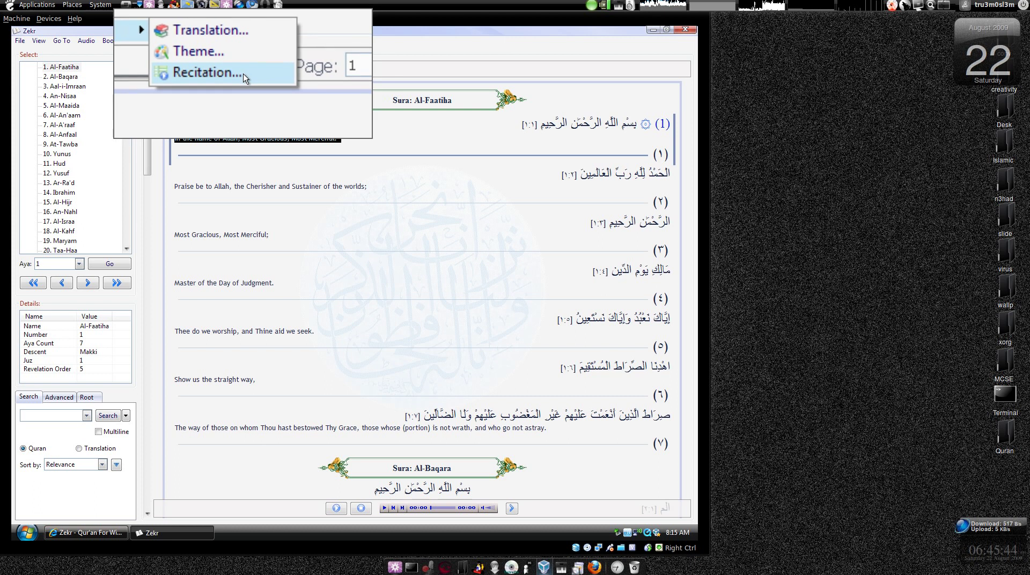
click(283, 368)
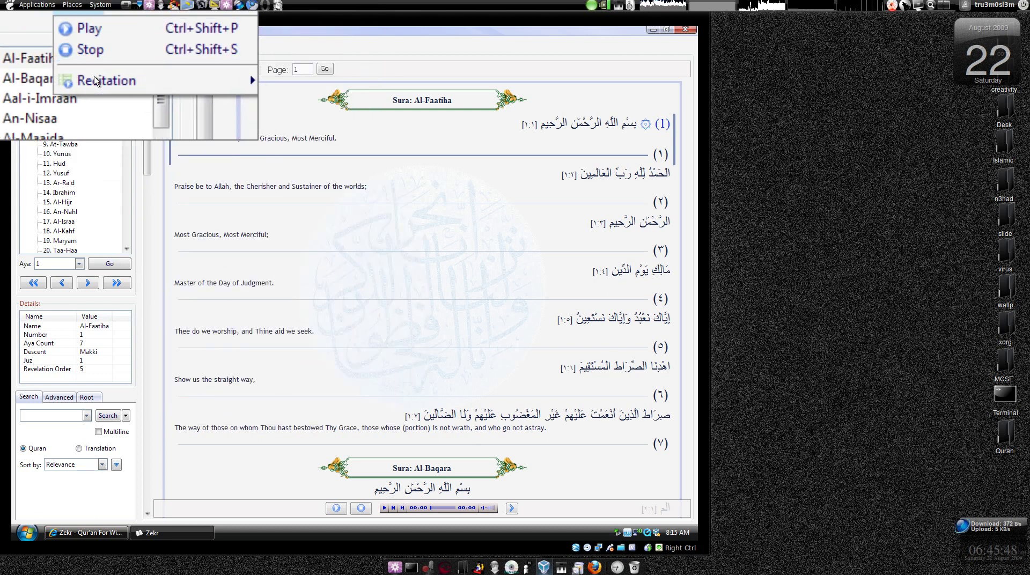
mouse_move(102, 75)
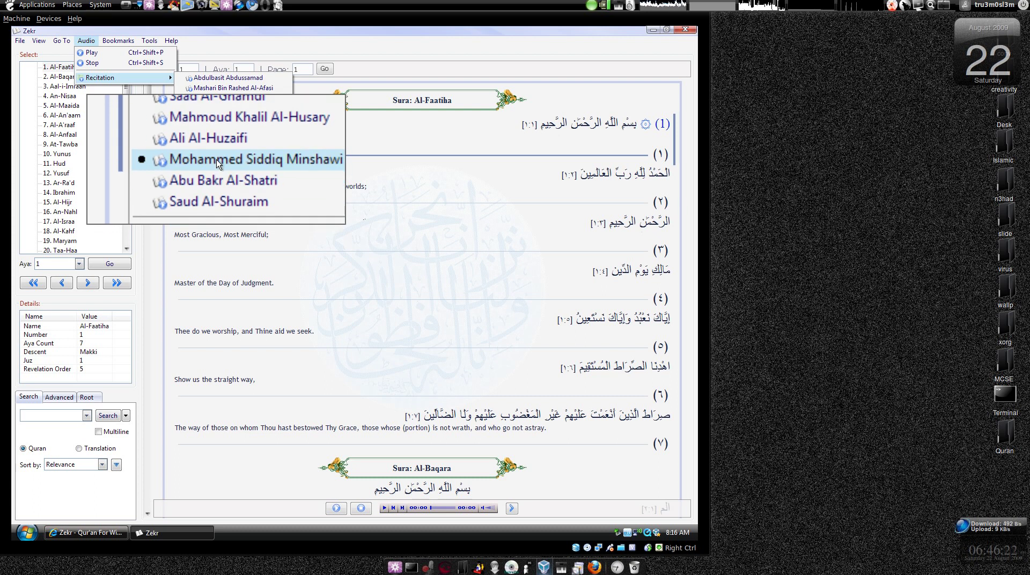
Go to the Zekr Recitations page in Internet Explorer and inspect the ghamdi.zip and ghamdi-offline.properties links
click(220, 287)
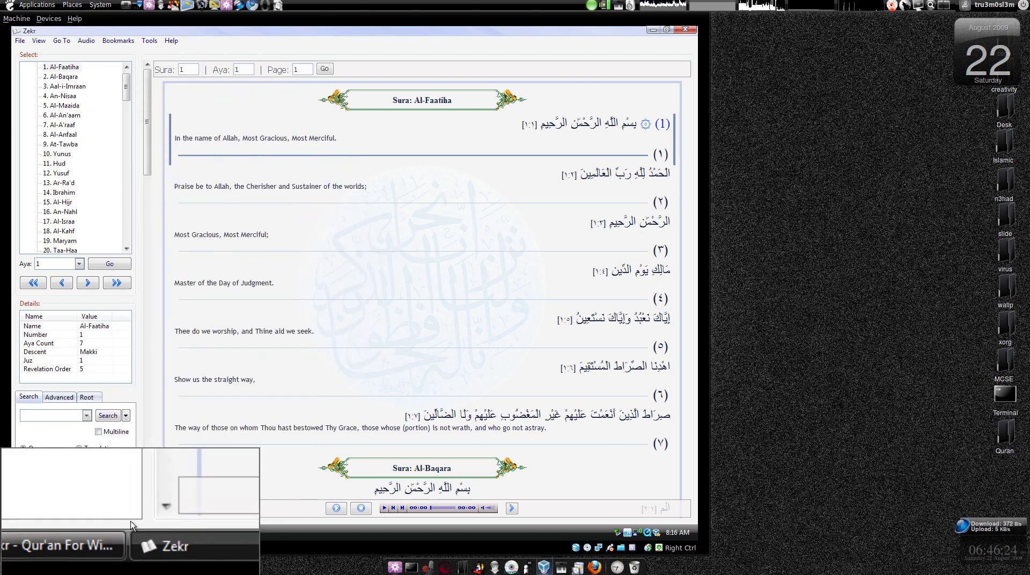
click(110, 531)
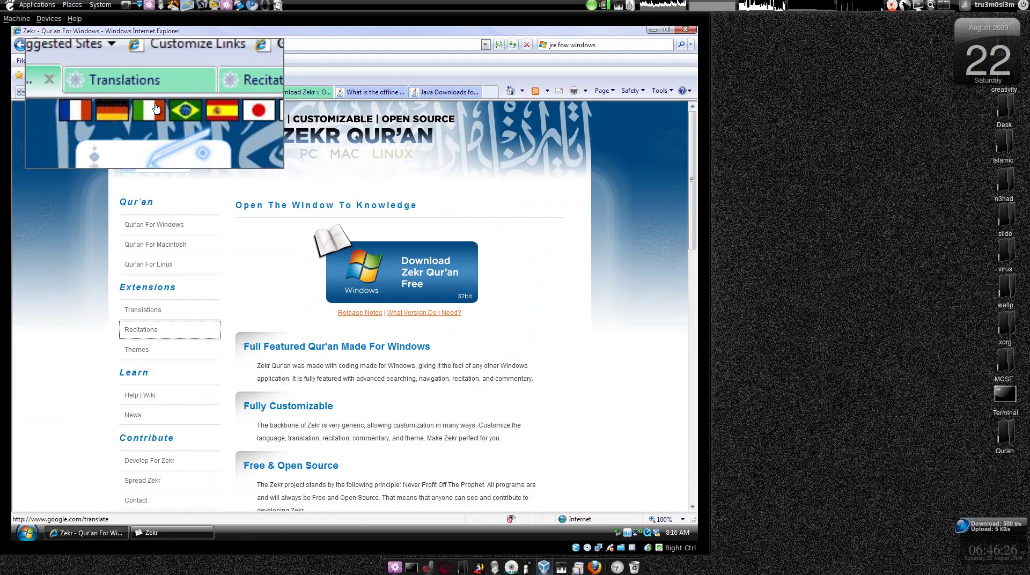
click(149, 93)
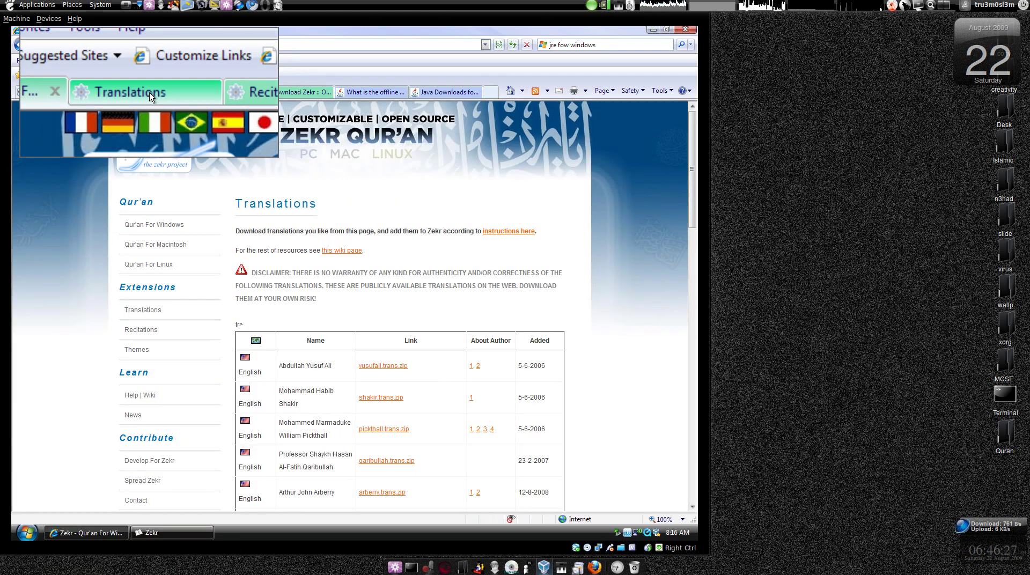
click(231, 93)
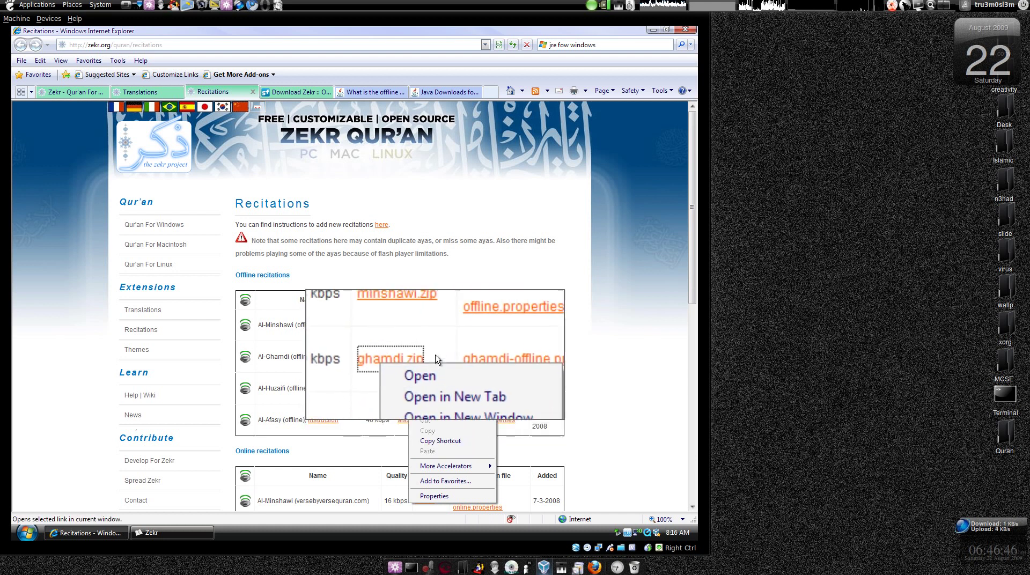
click(413, 366)
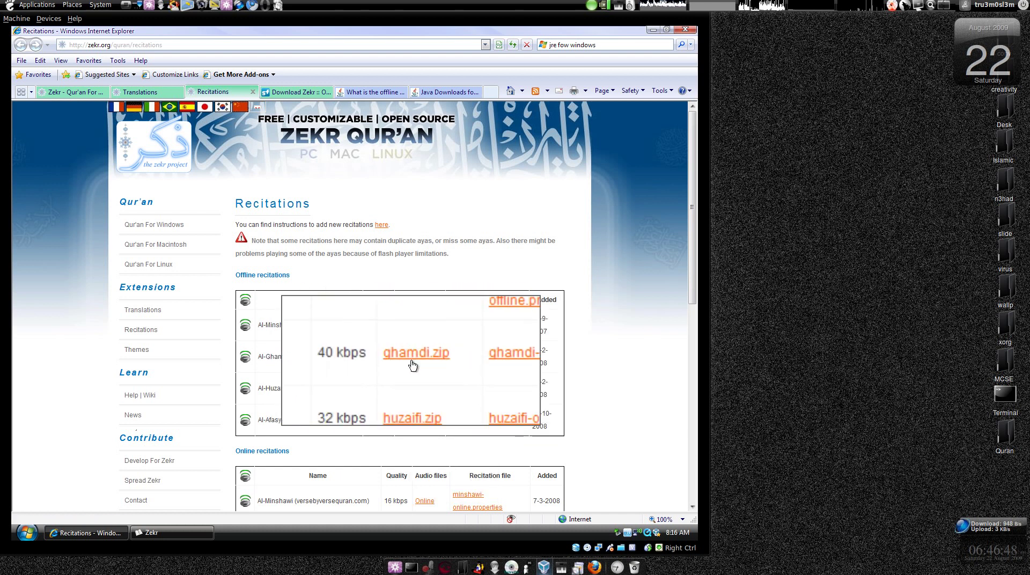
right_click(483, 363)
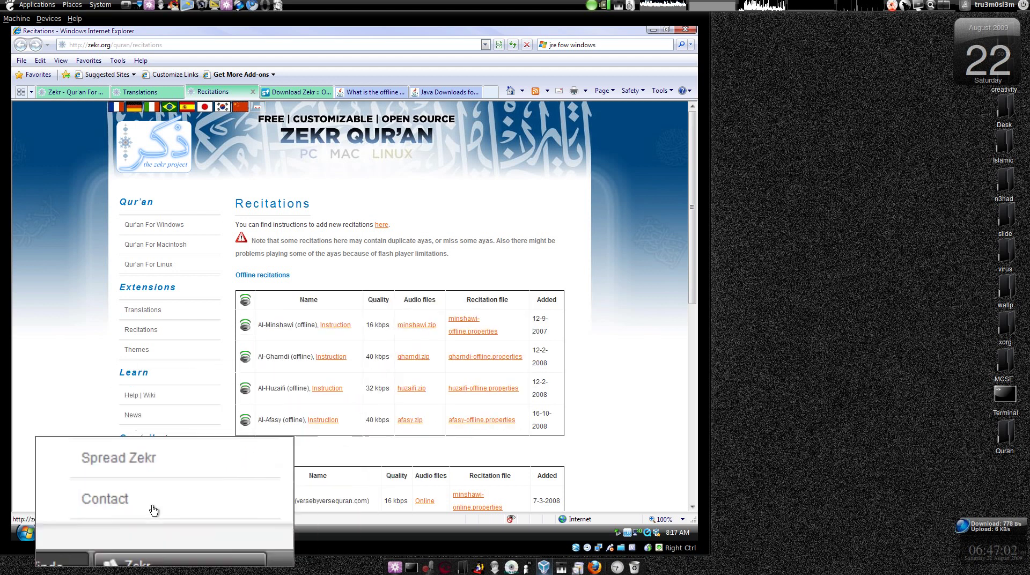
click(29, 533)
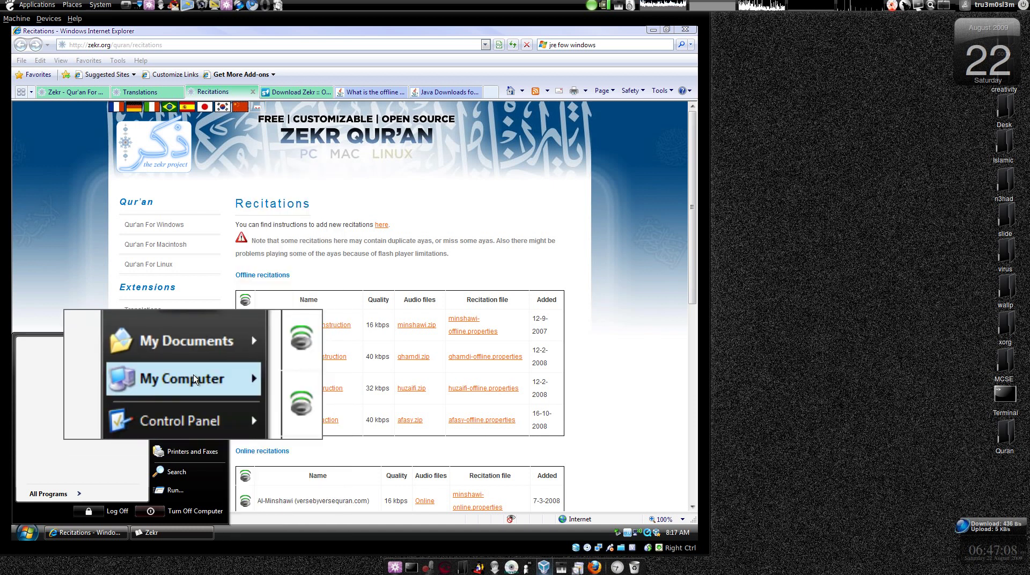
Browse from the C: drive into Program Files\Zekr\res\audio in Windows Explorer
mouse_move(194, 379)
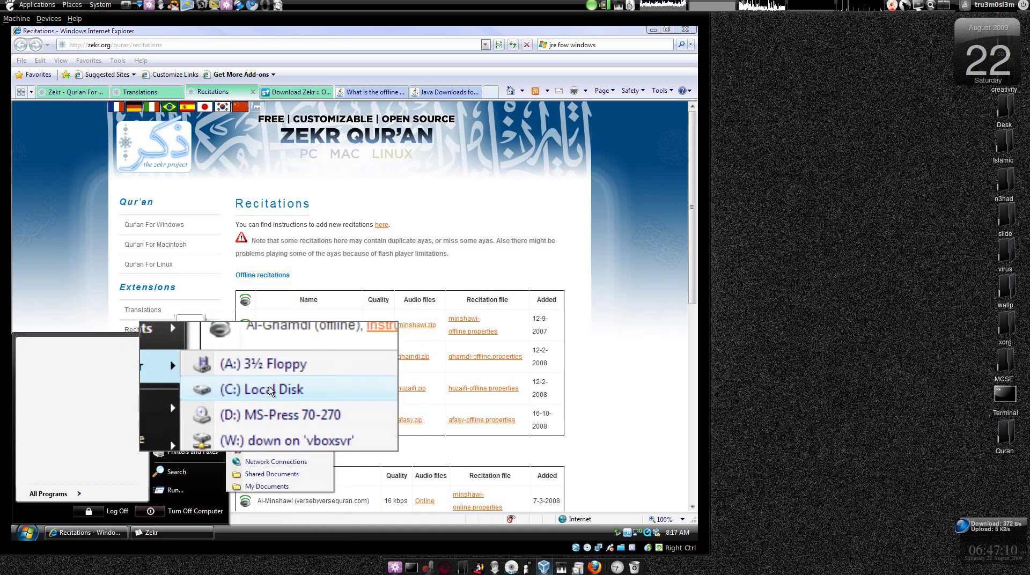
click(269, 386)
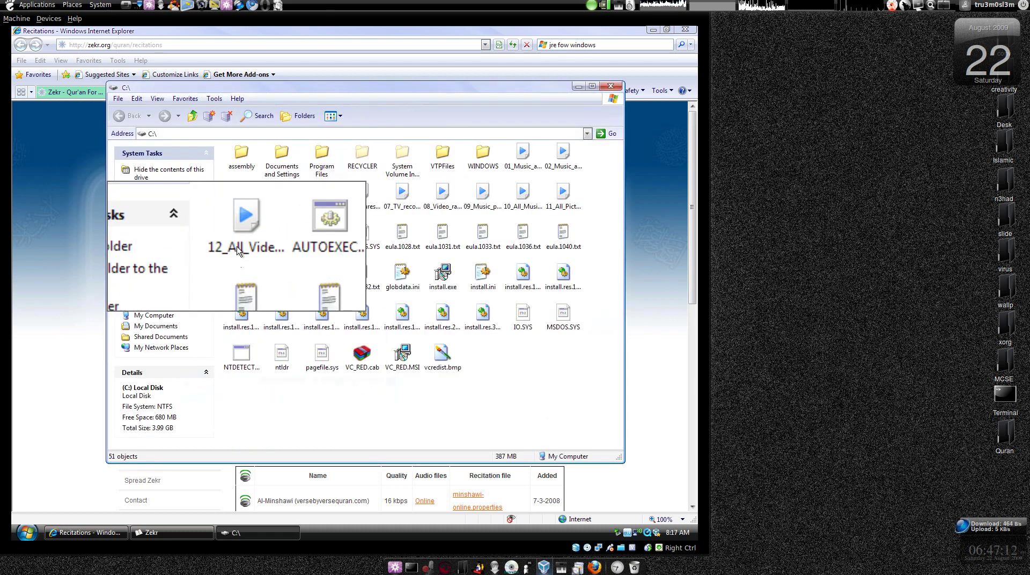
double_click(329, 169)
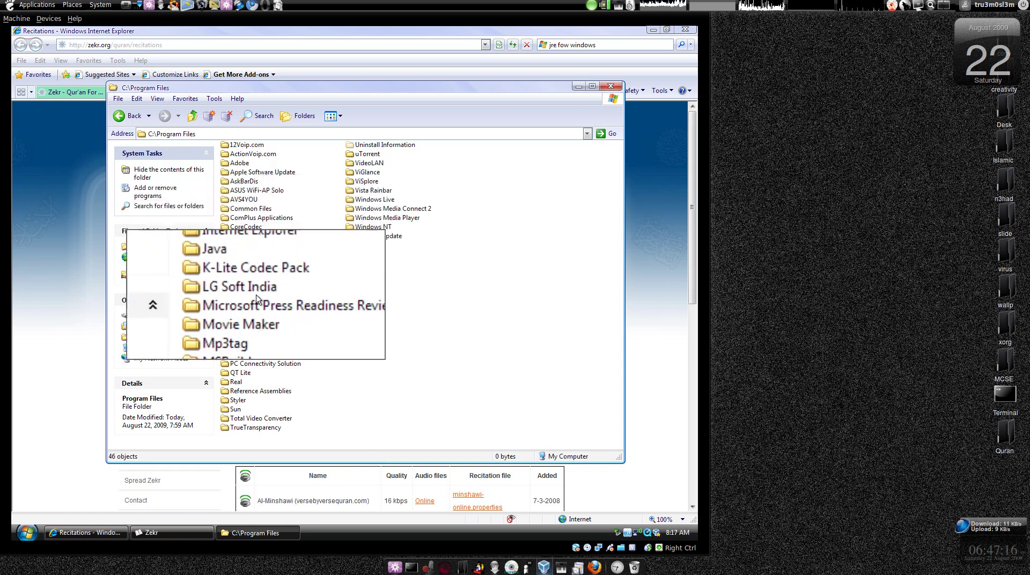
double_click(368, 264)
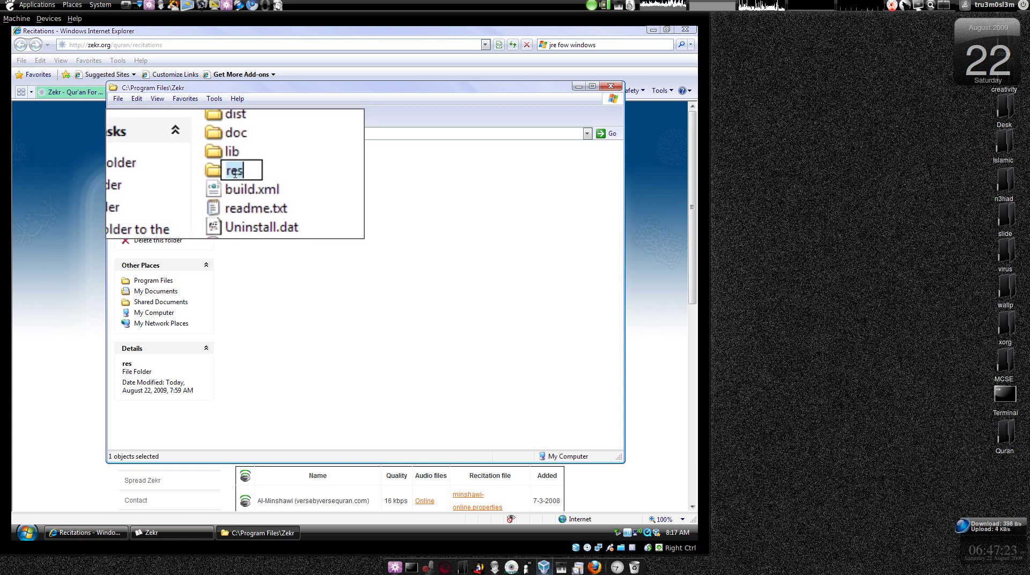
click(226, 177)
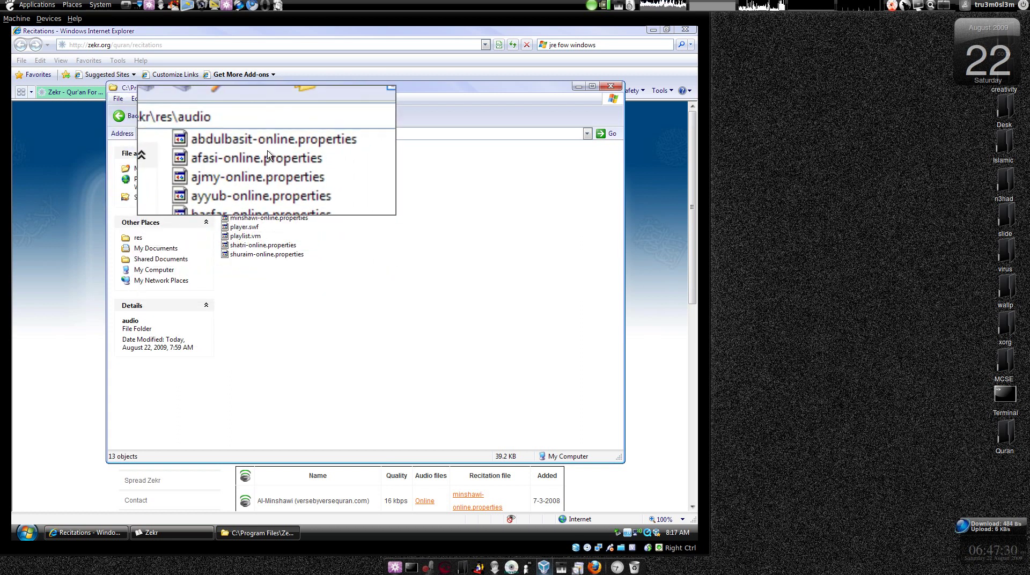
Try file selections and the context menu in the audio folder, then return to the Recitations page
key(ctrl+a)
drag(271, 215, 267, 259)
click(265, 309)
right_click(259, 289)
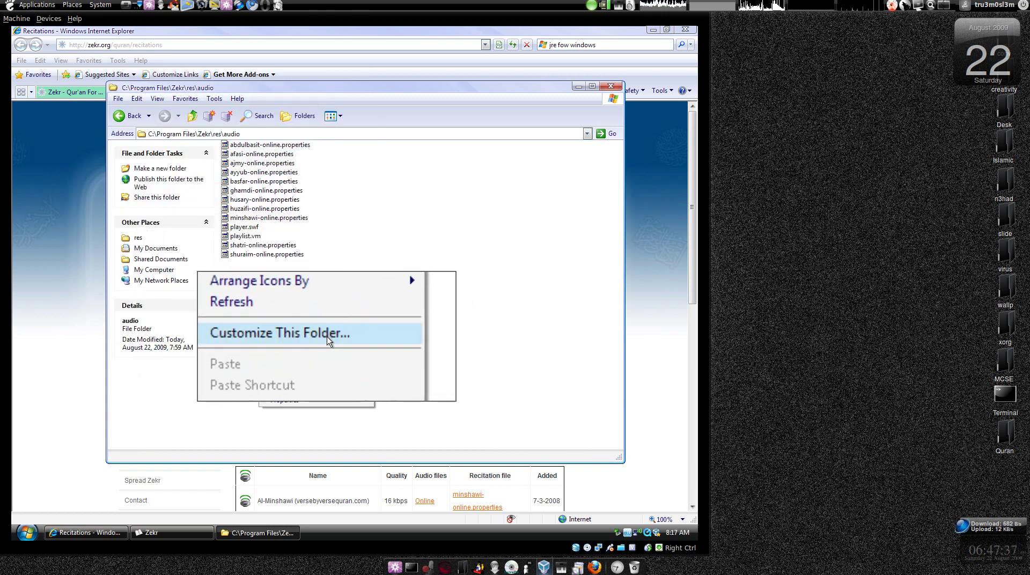
click(346, 269)
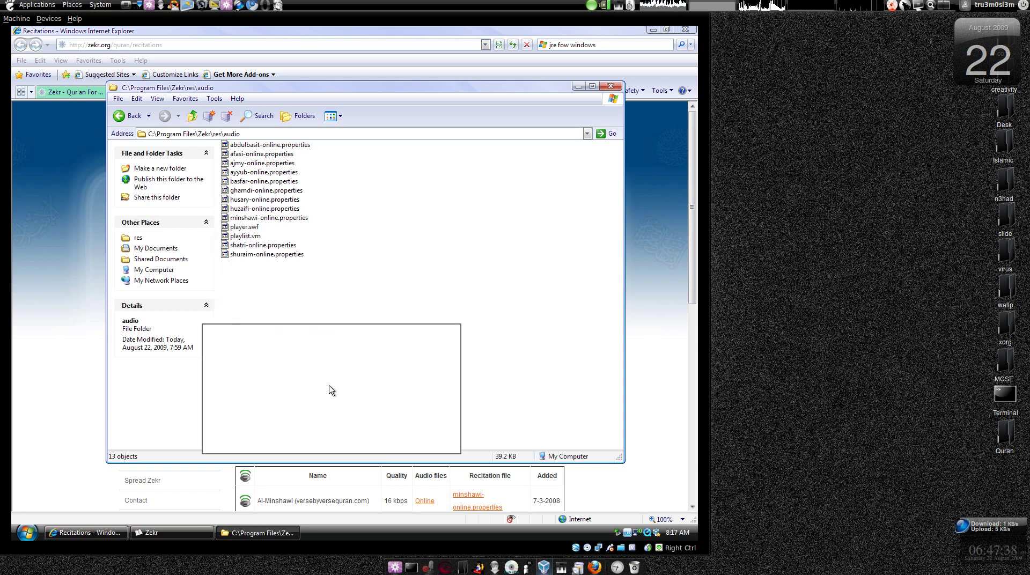
click(287, 494)
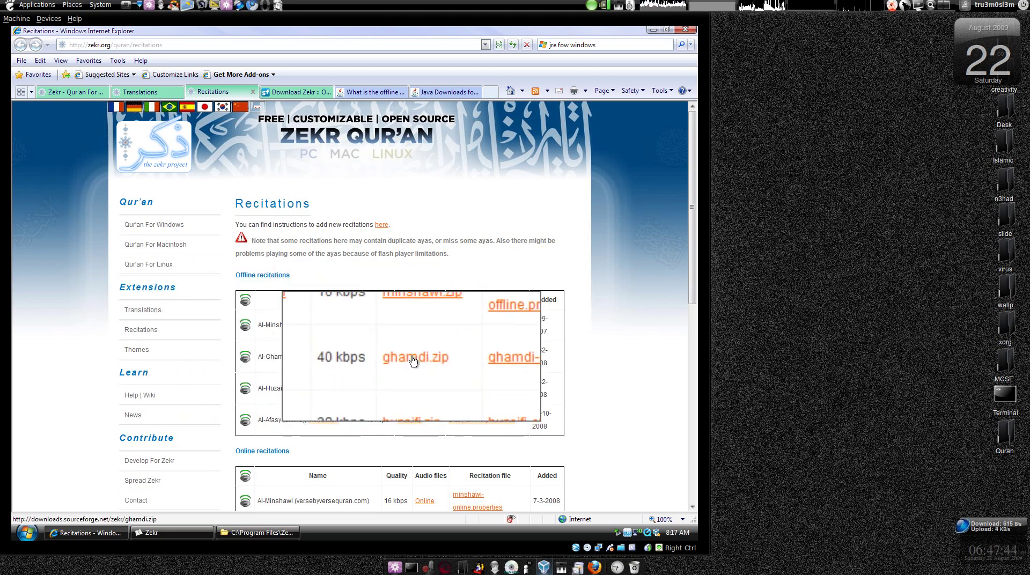
Make a new folder named ghamdi in Zekr's res\audio, open it, then return to Internet Explorer
click(258, 533)
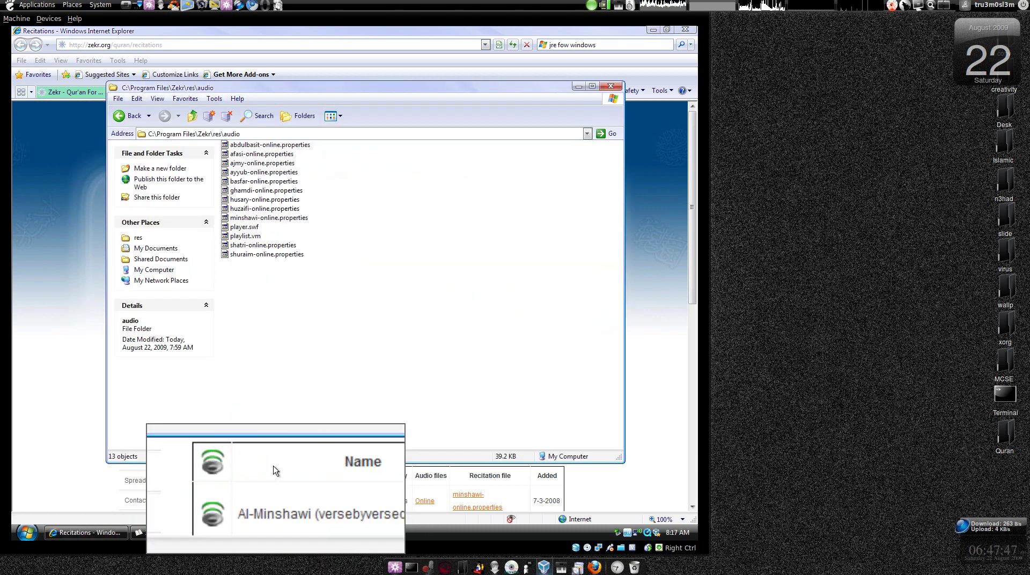
click(175, 134)
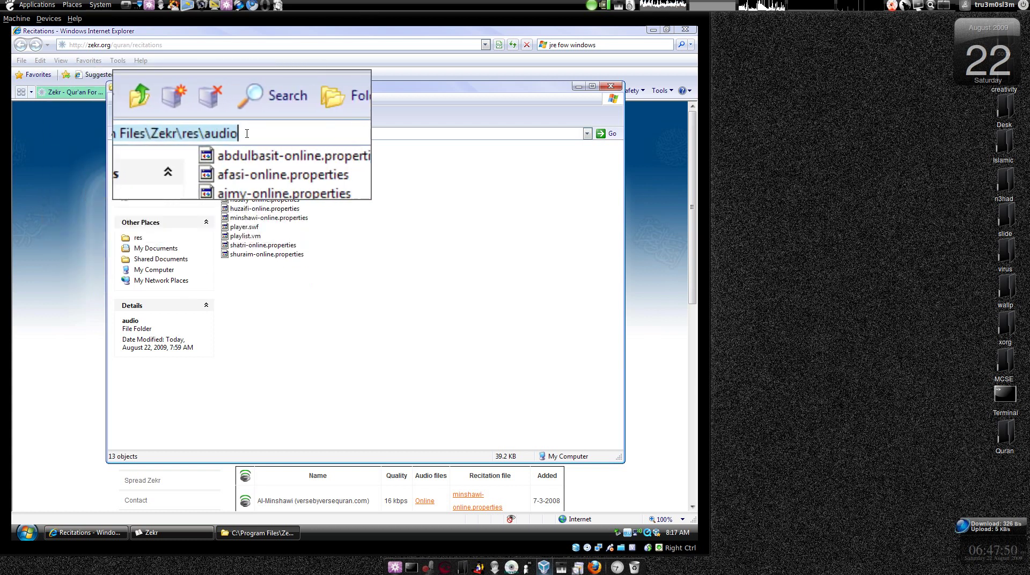
right_click(257, 324)
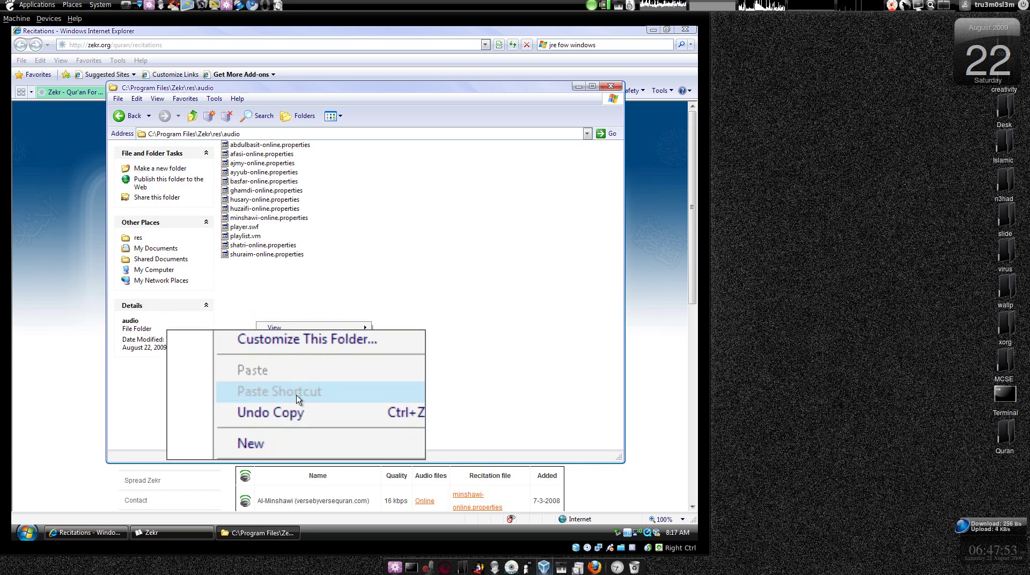
mouse_move(303, 406)
click(383, 406)
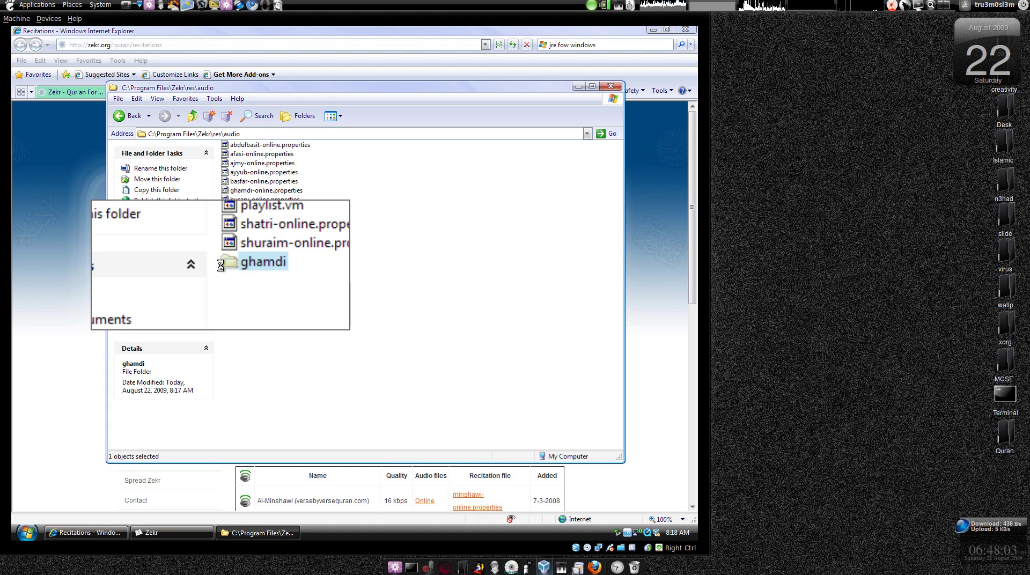
double_click(186, 133)
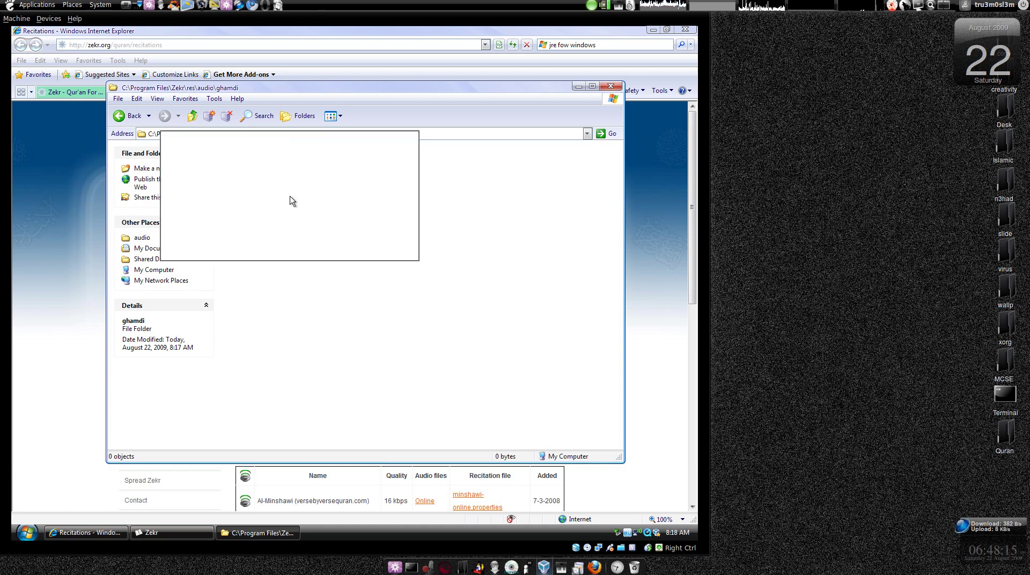
click(82, 385)
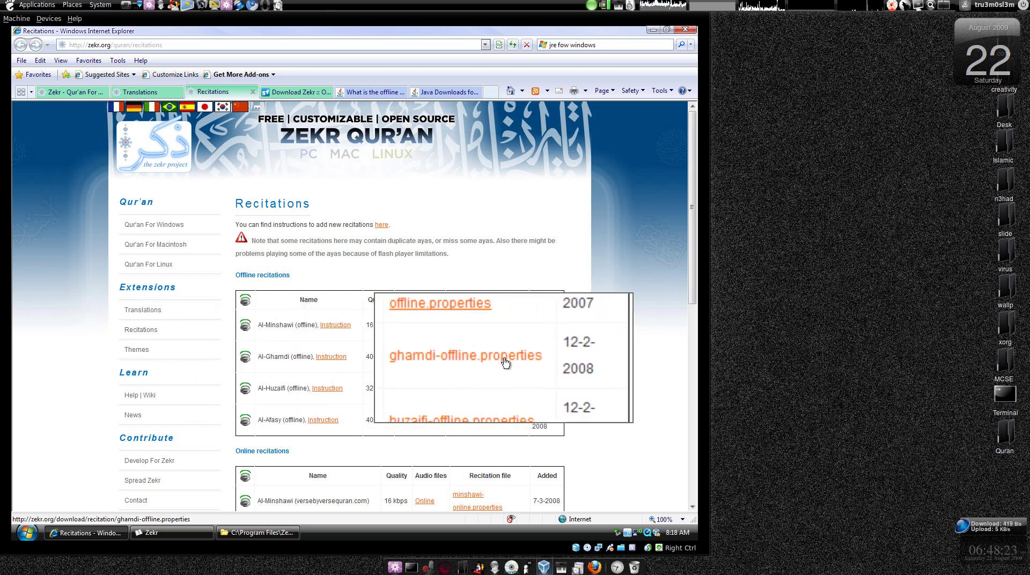
Bring Zekr forward, cancel the Tools > Add recitation file dialog, and view the Audio > Recitation list
click(171, 532)
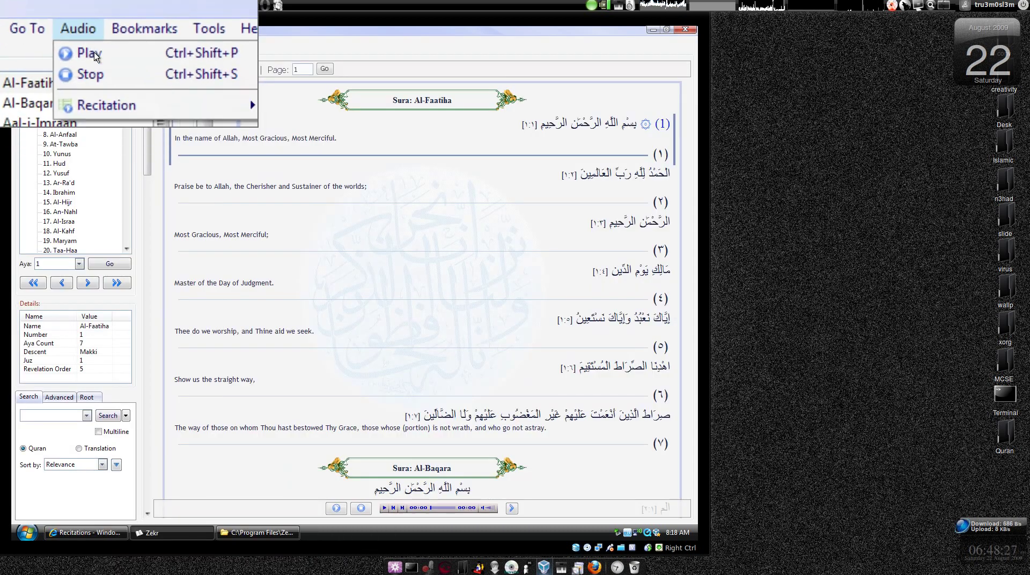
mouse_move(112, 79)
mouse_move(147, 44)
mouse_move(193, 54)
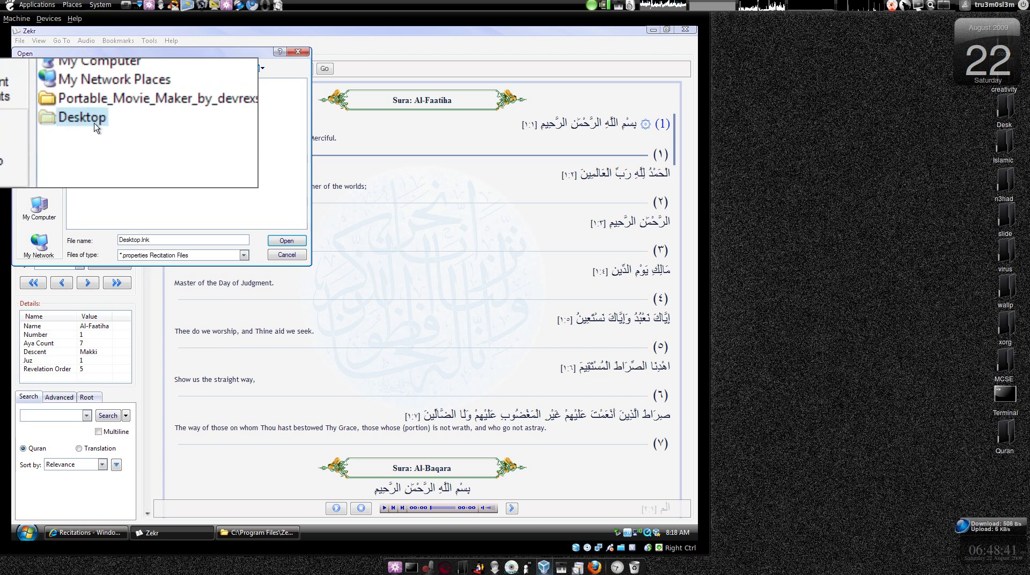
click(286, 254)
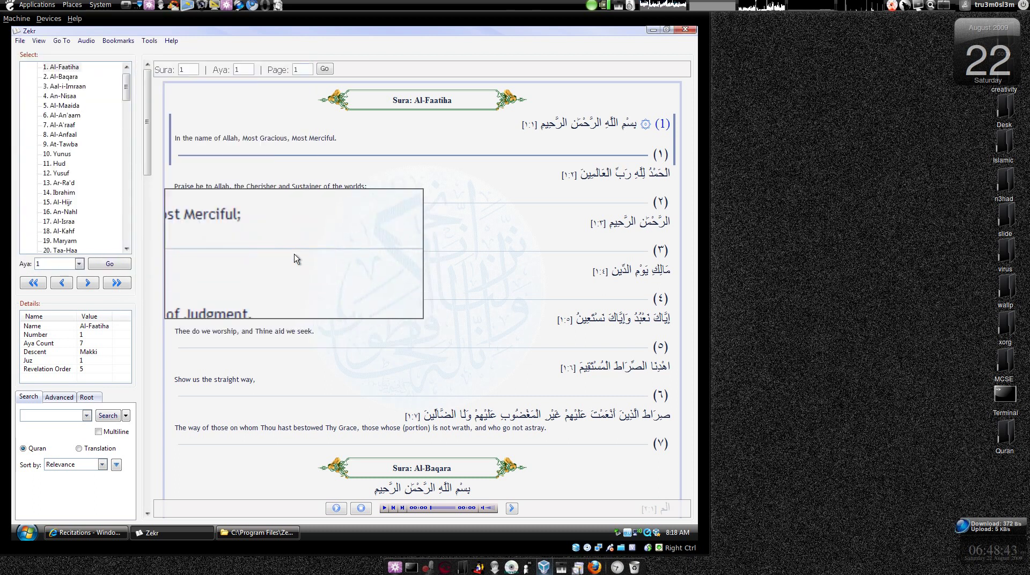
click(85, 40)
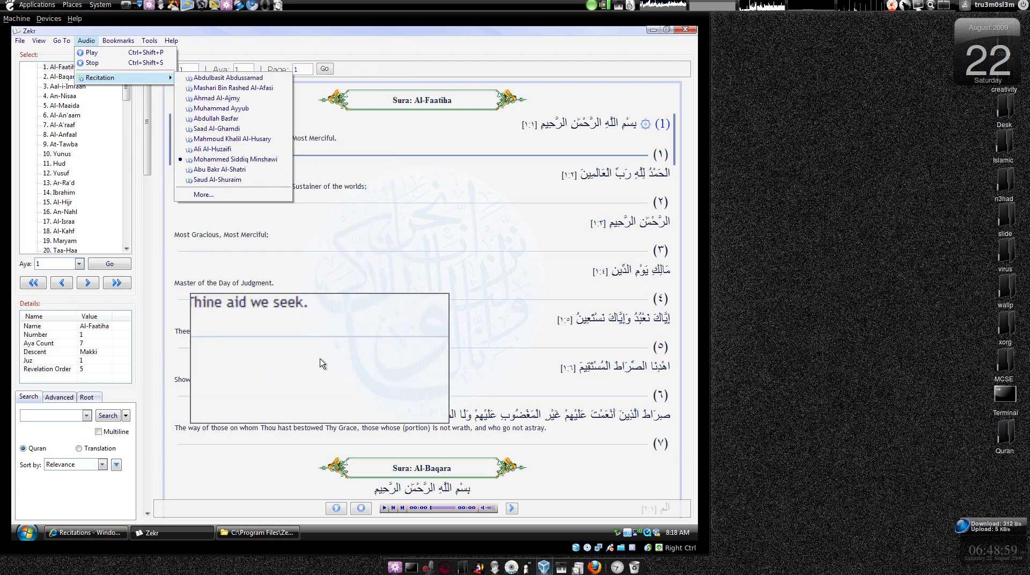
Close Zekr's reciter list and rotate to the host workspace showing ZekrWiki in Firefox
click(356, 409)
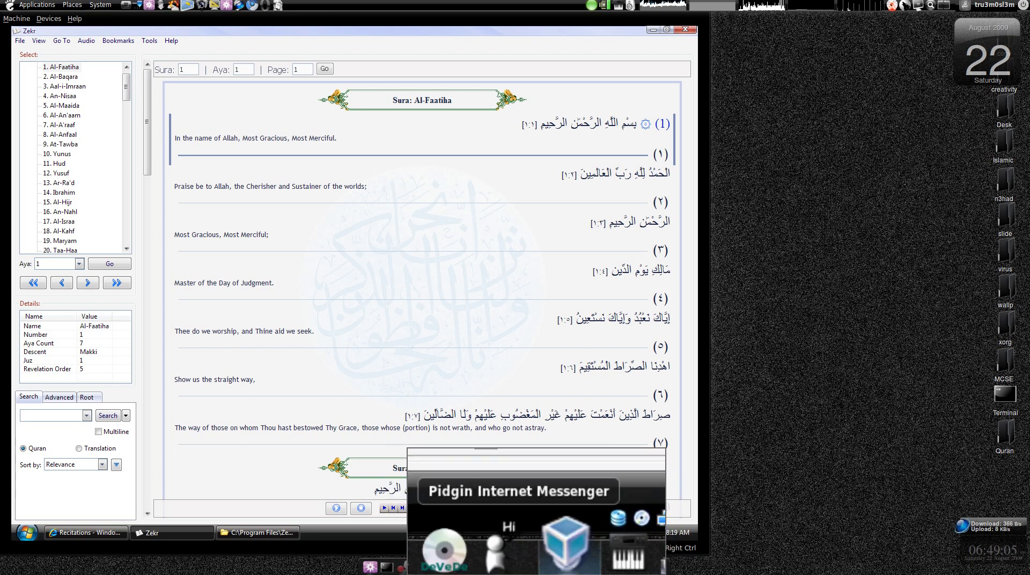
key(super)
key(ctrl+alt+Left)
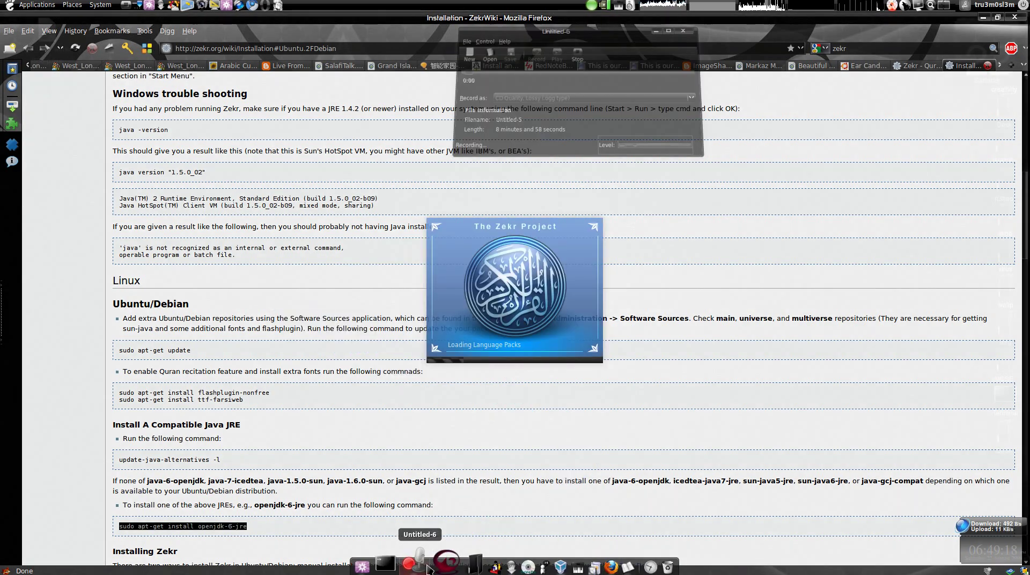
Launch Zekr on the host from its dock launcher
click(424, 565)
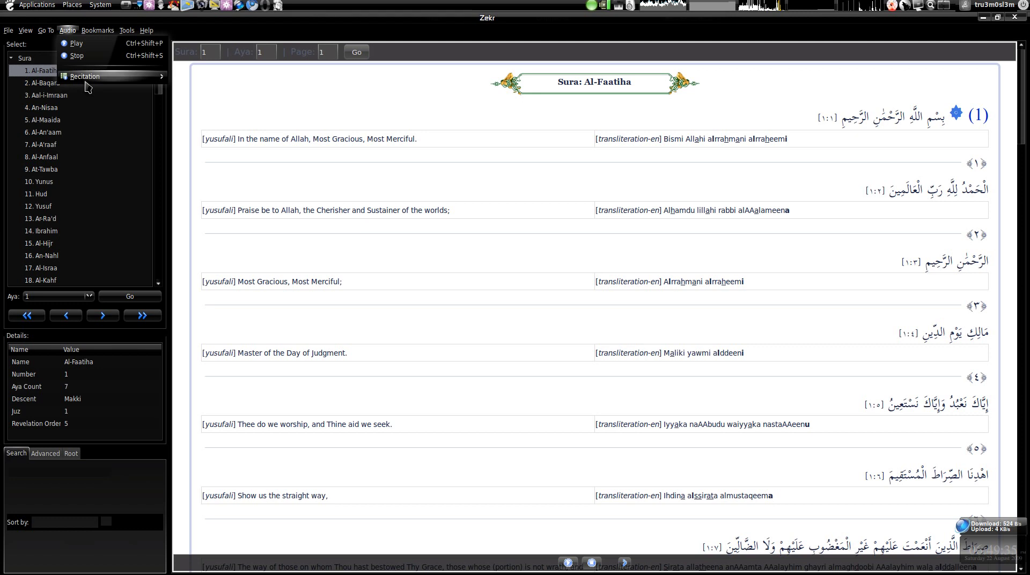
Check the host Zekr's reciters, including offline Mishary bin Rashid Al-Afasy, then return to the VirtualBox guest
click(69, 31)
key(super+m)
click(68, 30)
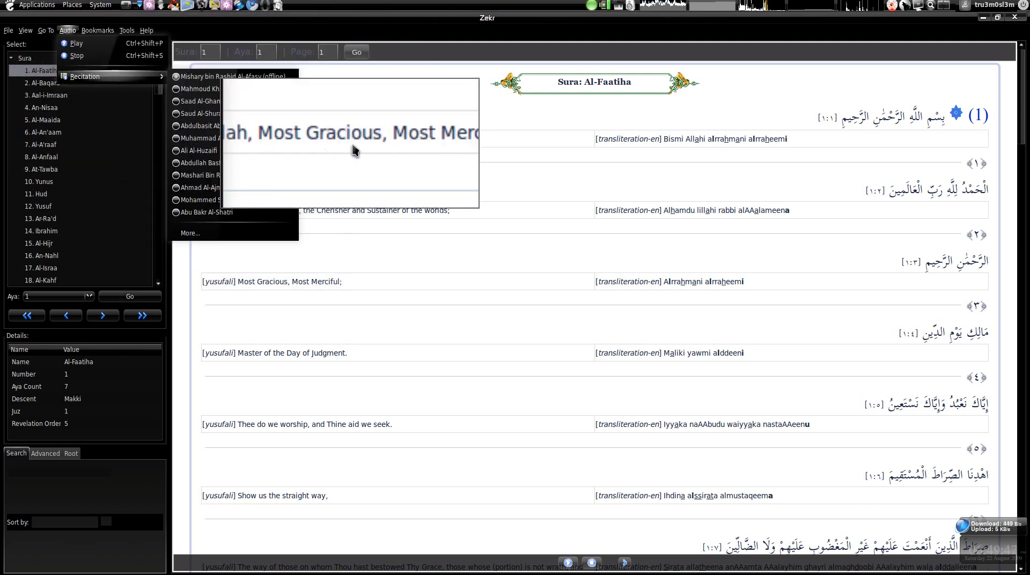
click(410, 161)
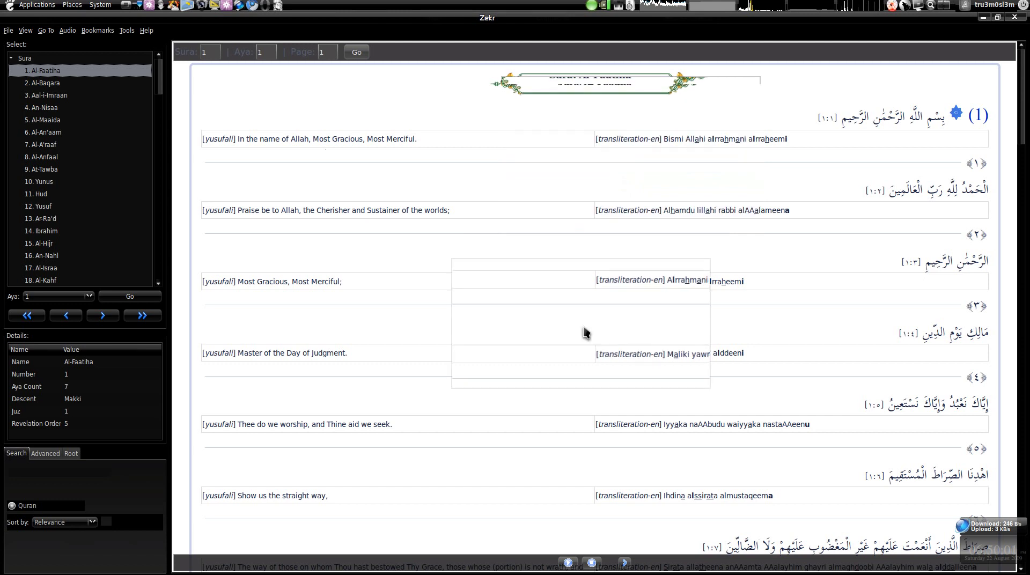
mouse_move(598, 561)
click(541, 567)
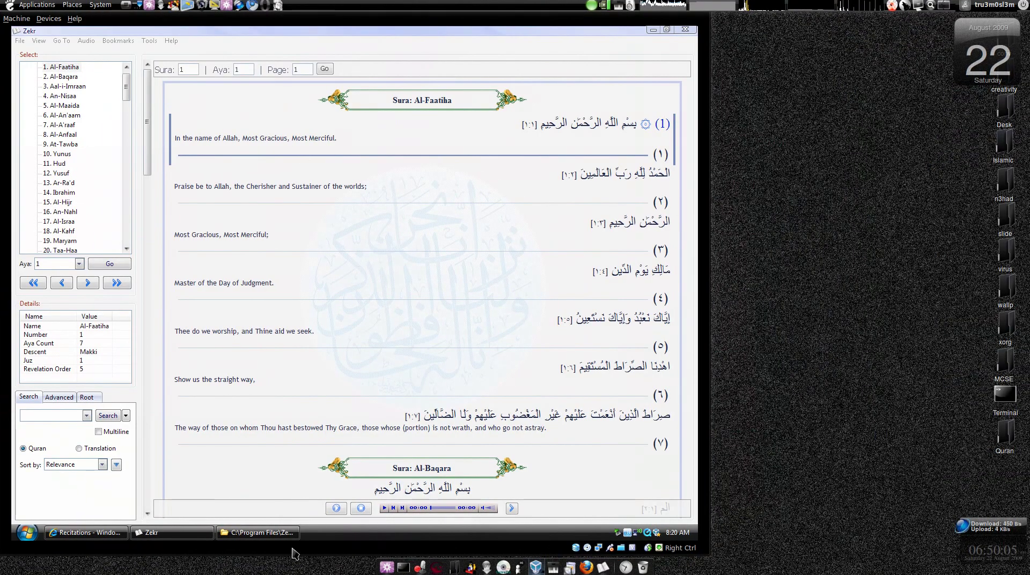
Bring Internet Explorer forward and go to zekr.org's Translations page under Extensions
click(108, 534)
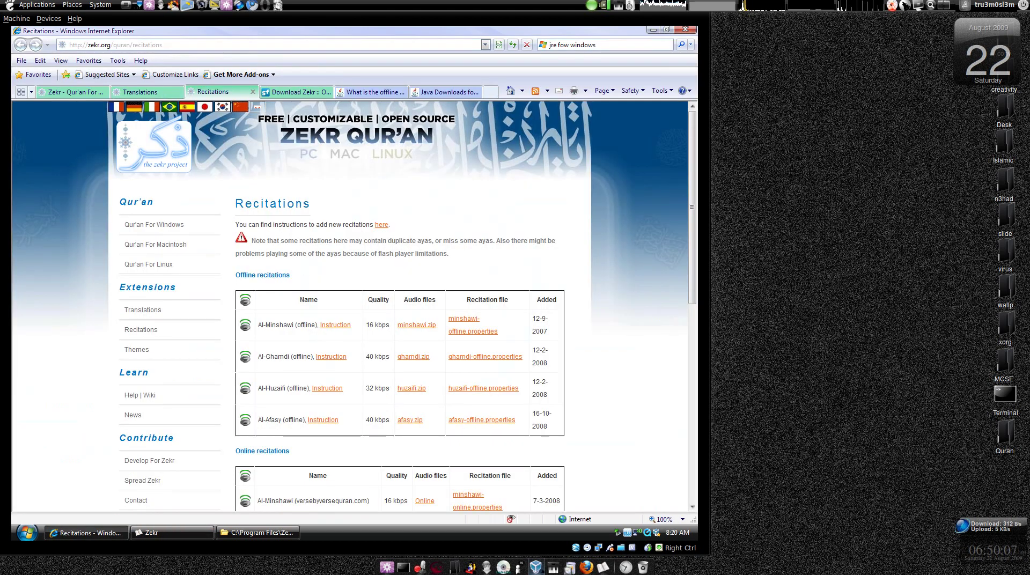
scroll(360, 364, down, 10)
scroll(359, 365, up, 6)
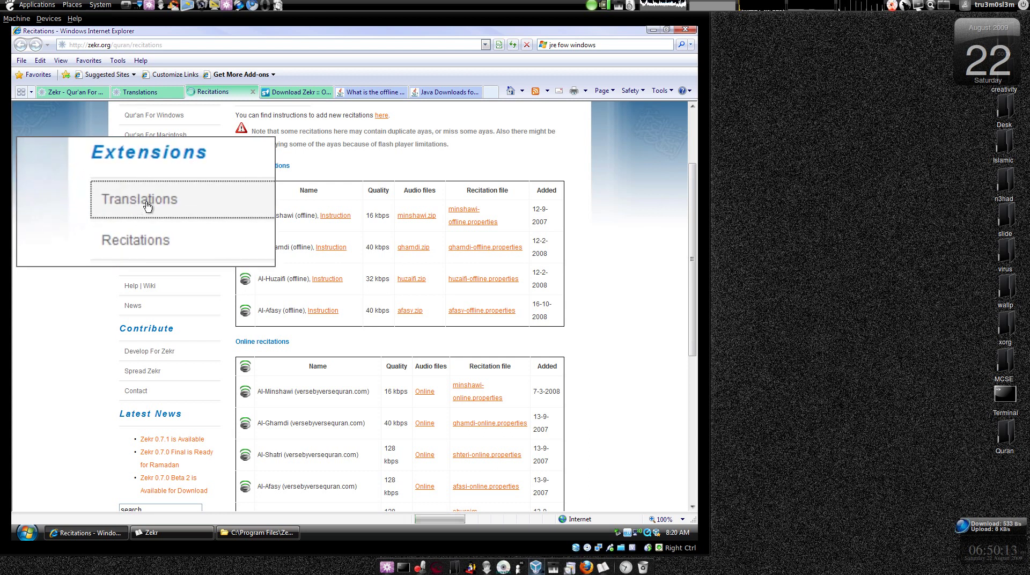
click(140, 203)
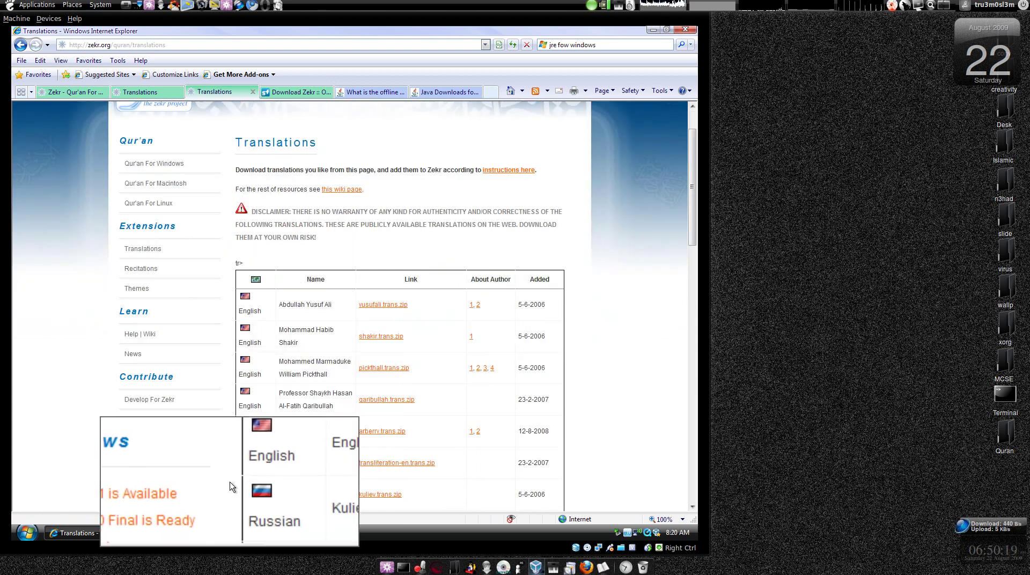
Bring Zekr forward and show the Tools > Add options for Translation, Theme and Recitation
click(168, 529)
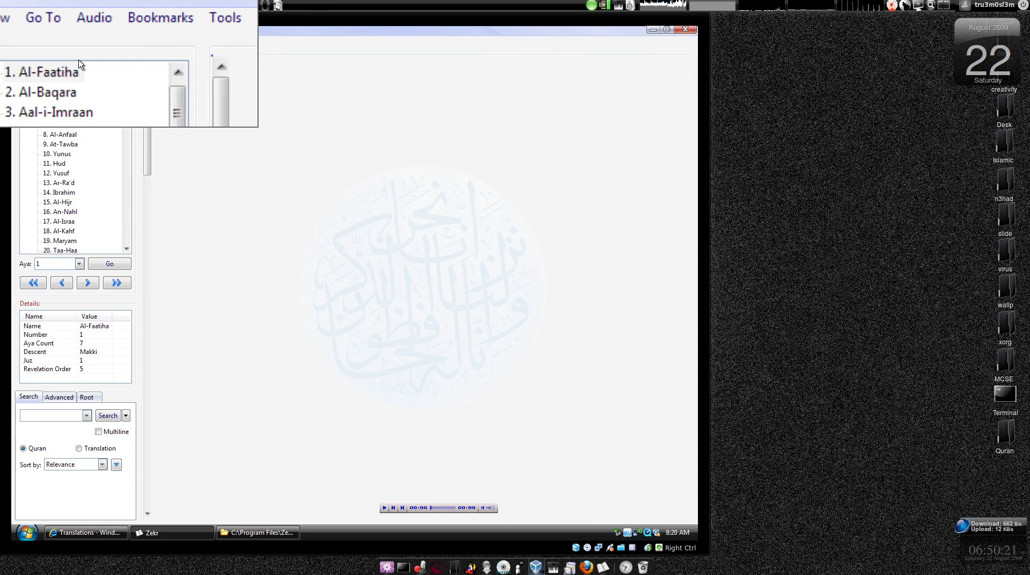
click(150, 41)
mouse_move(171, 52)
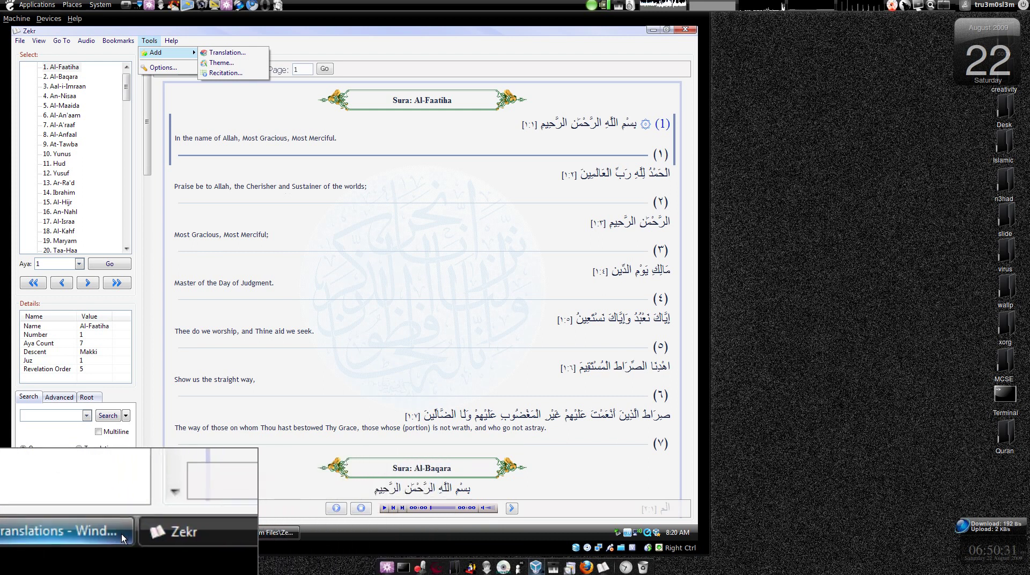
Switch to Internet Explorer and scroll through the translations table's Russian, Persian, Urdu, Turkish and German downloads
click(117, 533)
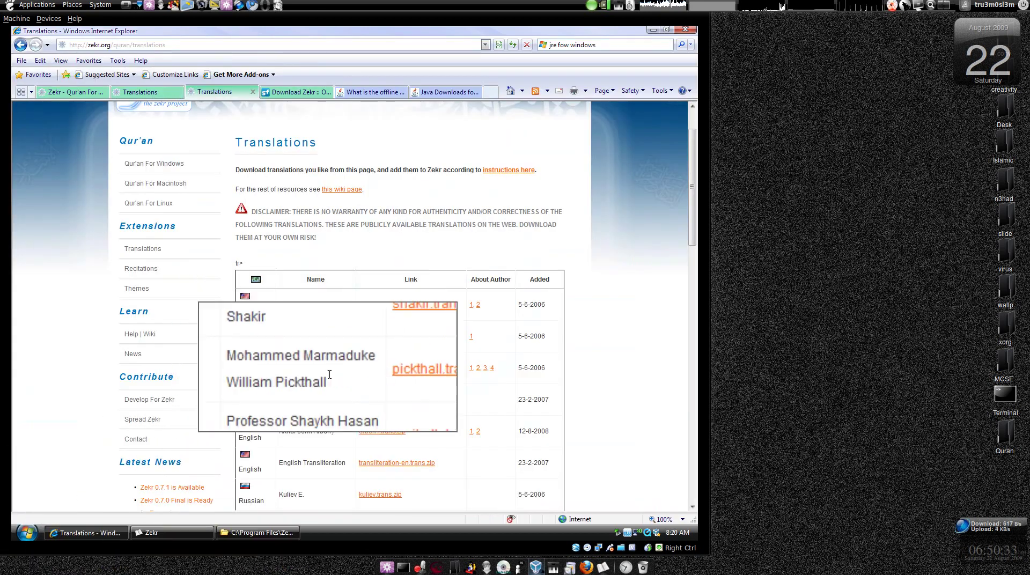
scroll(289, 430, down, 10)
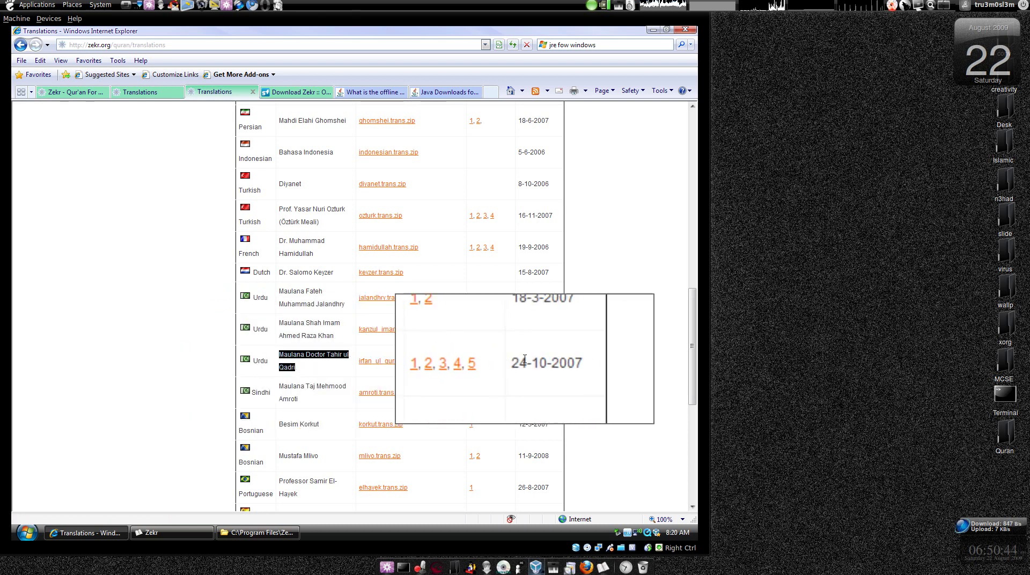
scroll(311, 327, up, 6)
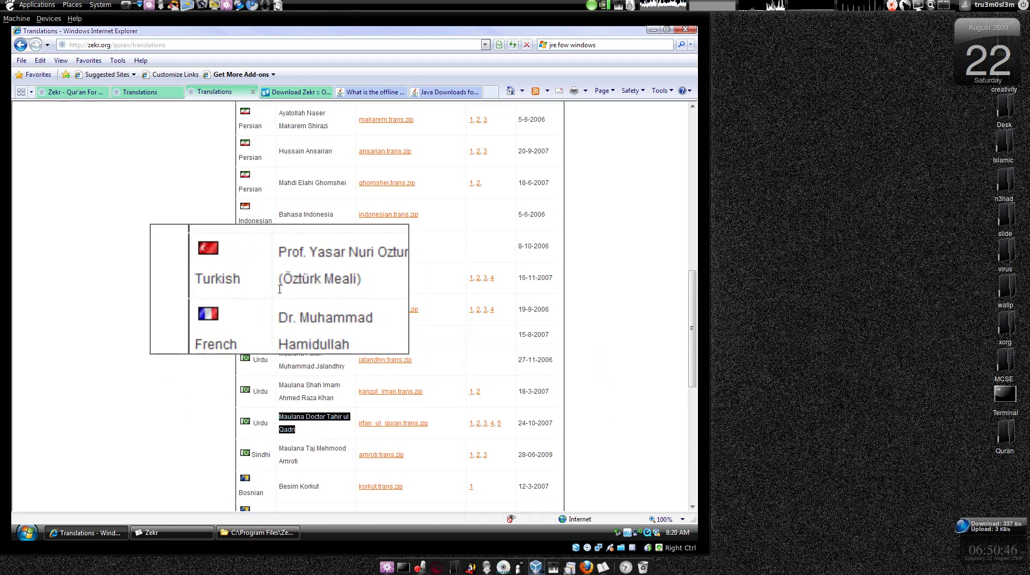
scroll(295, 408, down, 12)
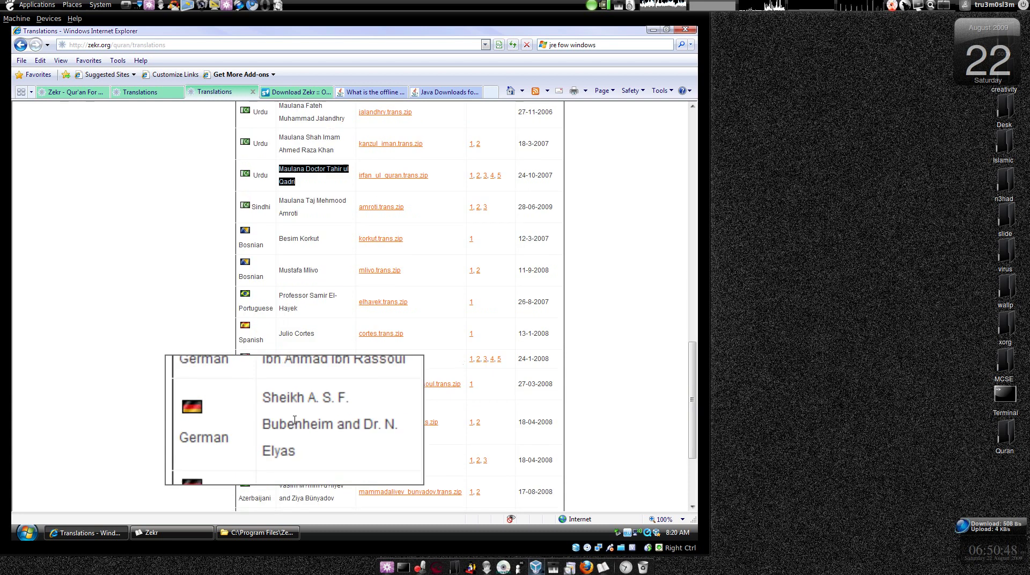
scroll(296, 422, down, 1)
scroll(295, 425, up, 12)
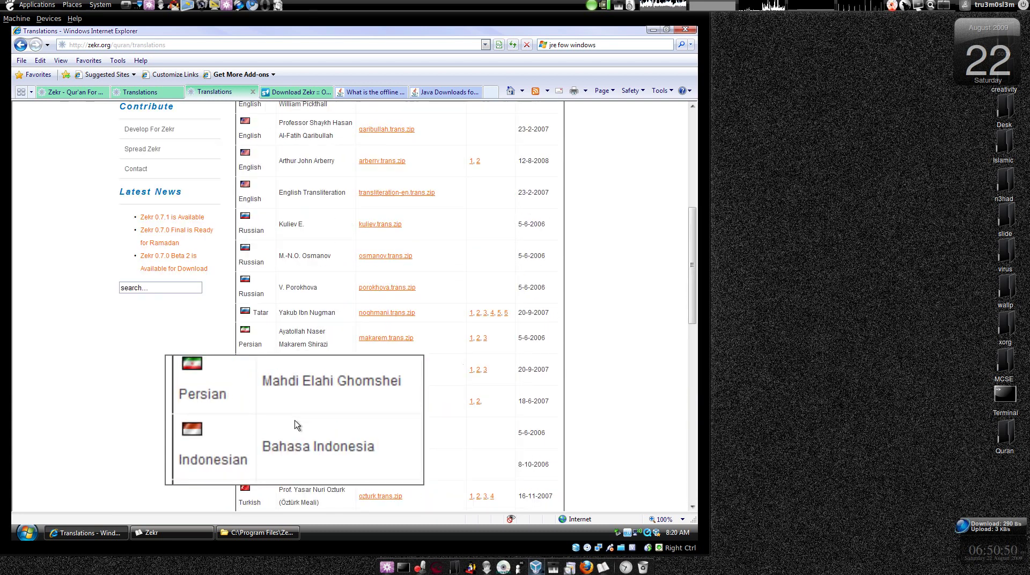